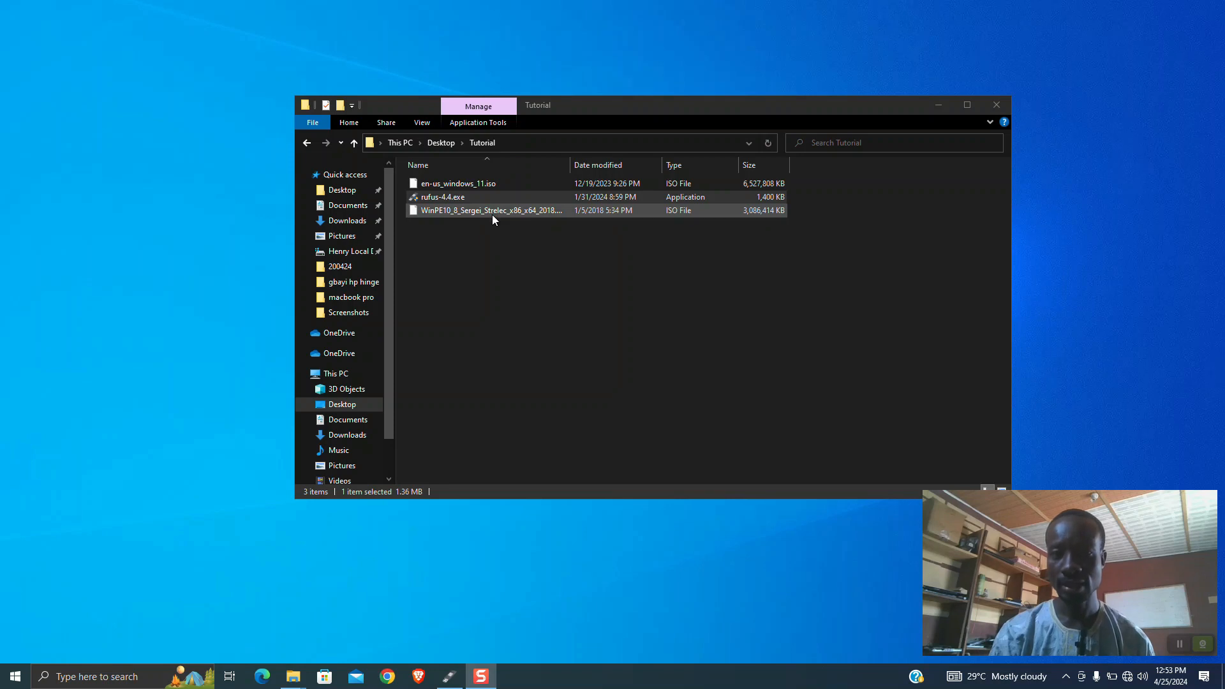
left_click(493, 213)
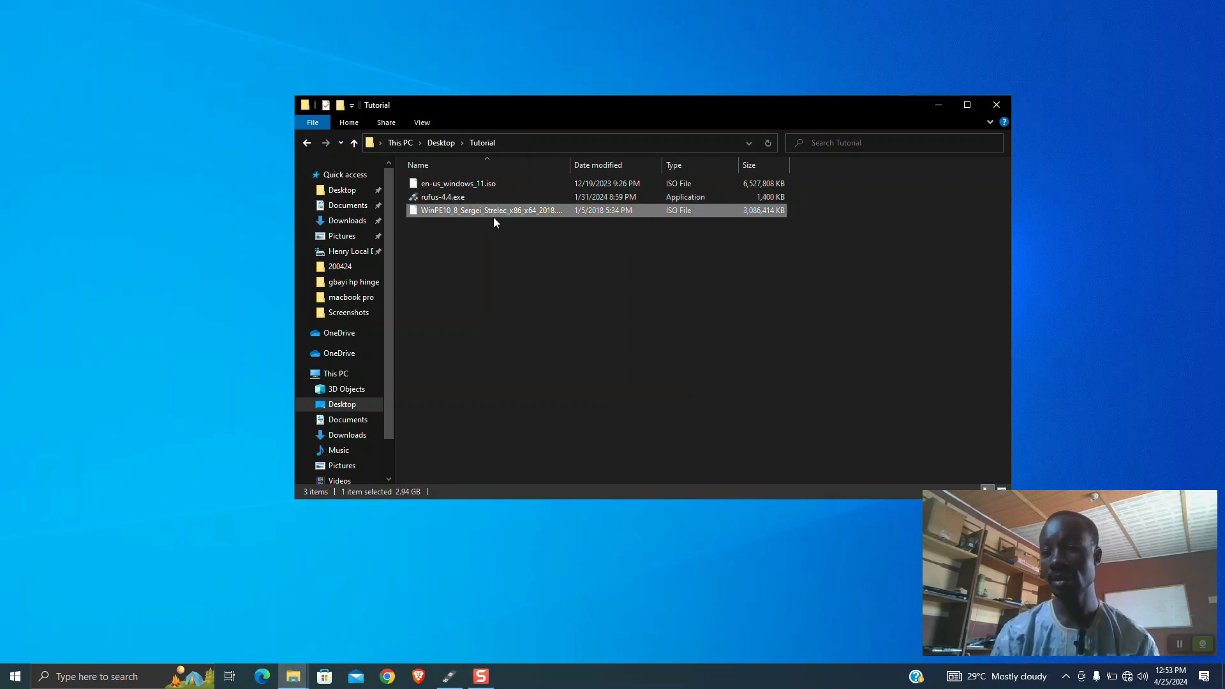
left_click(522, 292)
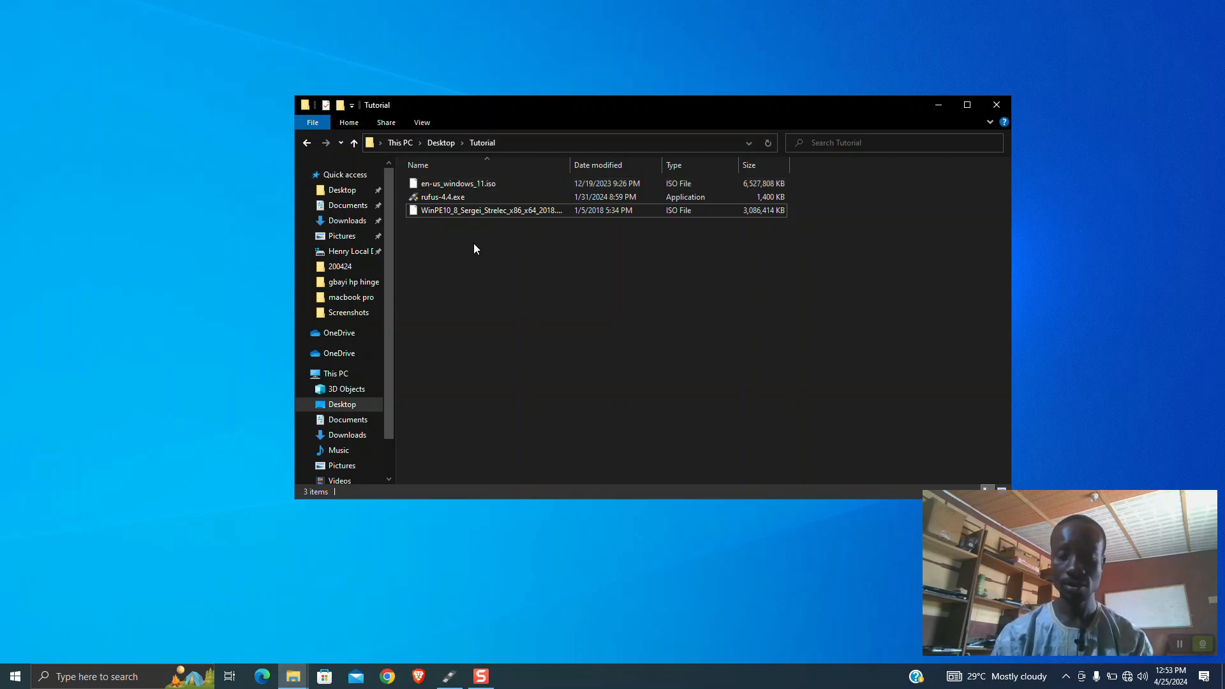
- Close the Rufus instance that is already running and relaunch rufus-4.4.exe from the Tutorial folder
double_click(439, 198)
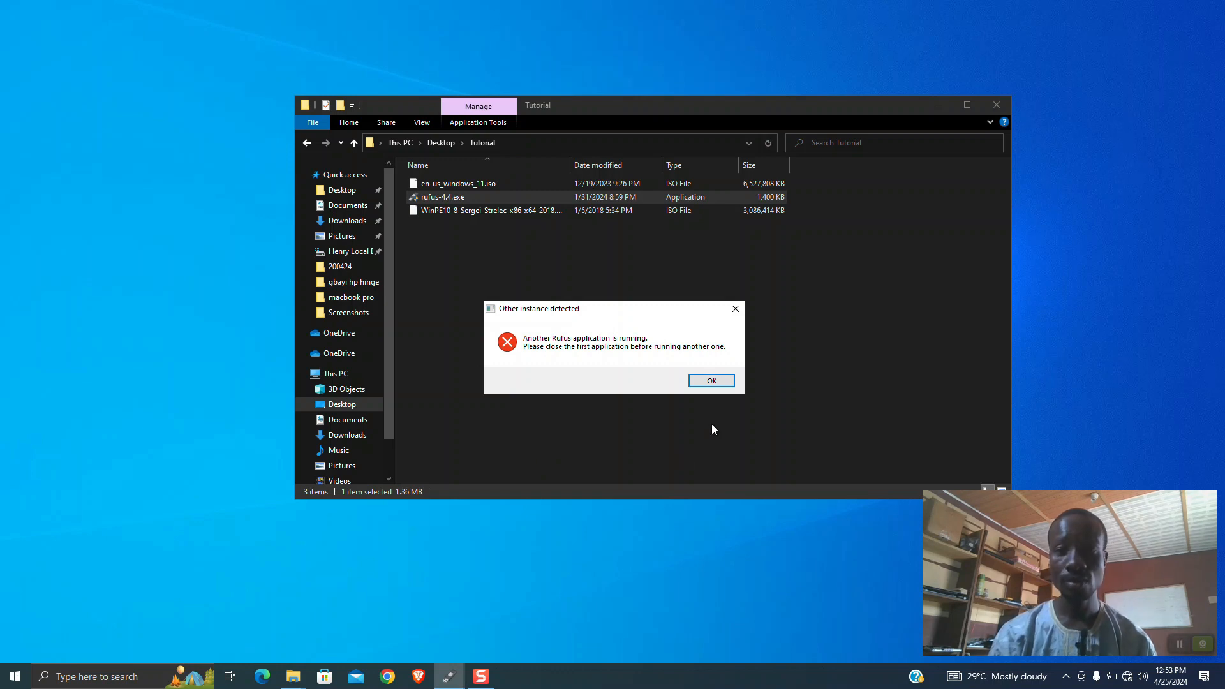
left_click(711, 380)
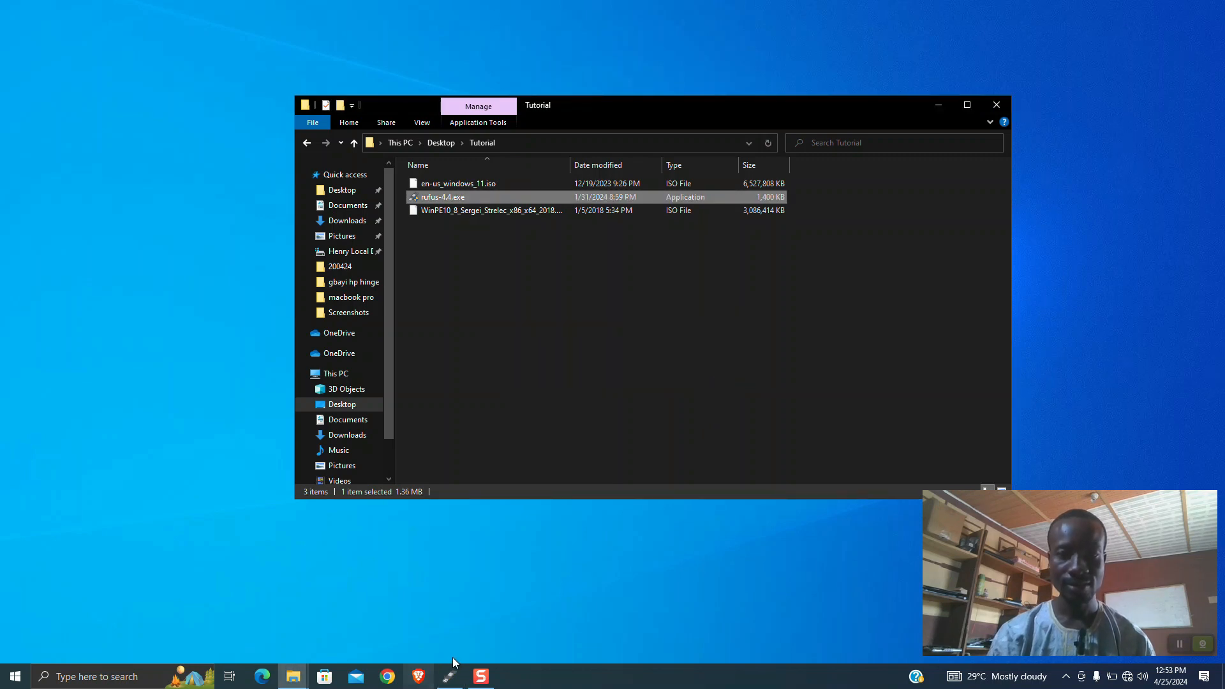
left_click(450, 676)
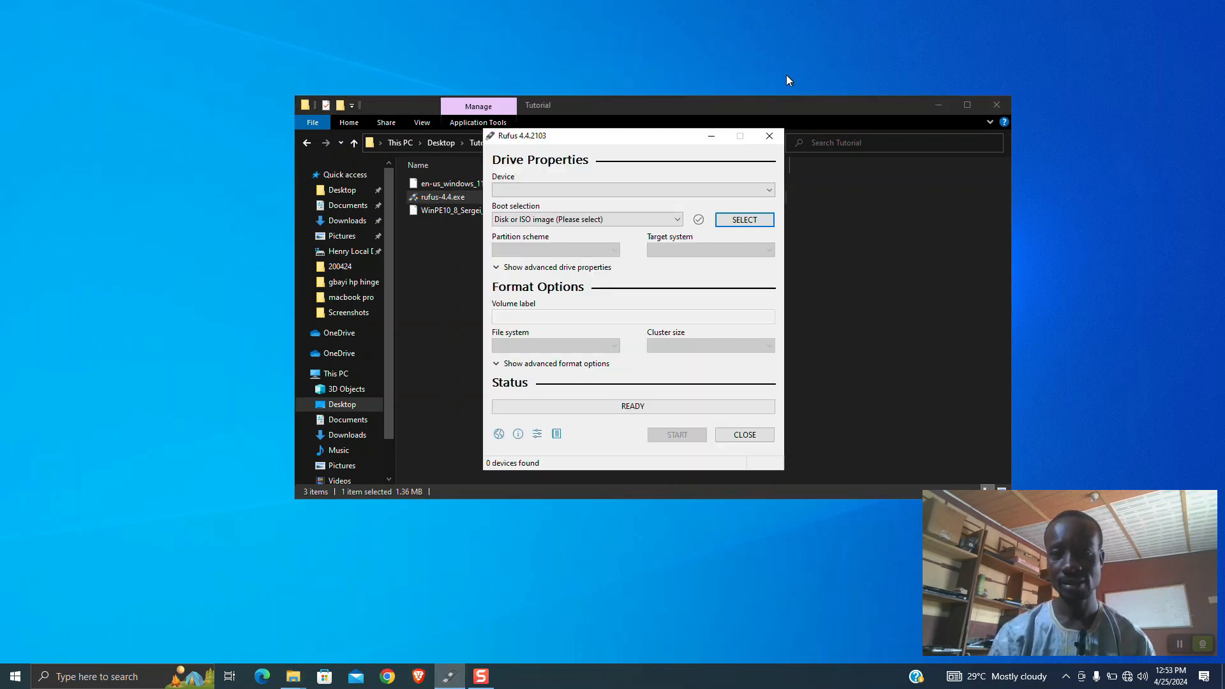
left_click(770, 135)
double_click(449, 198)
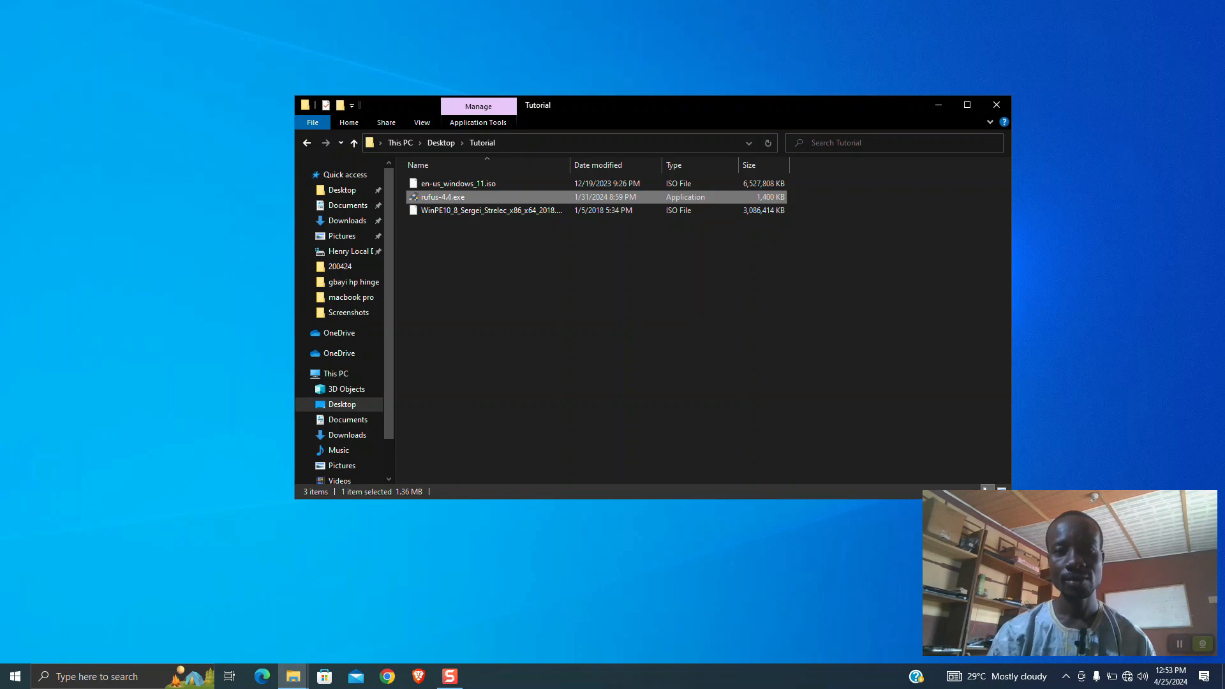
left_click(576, 427)
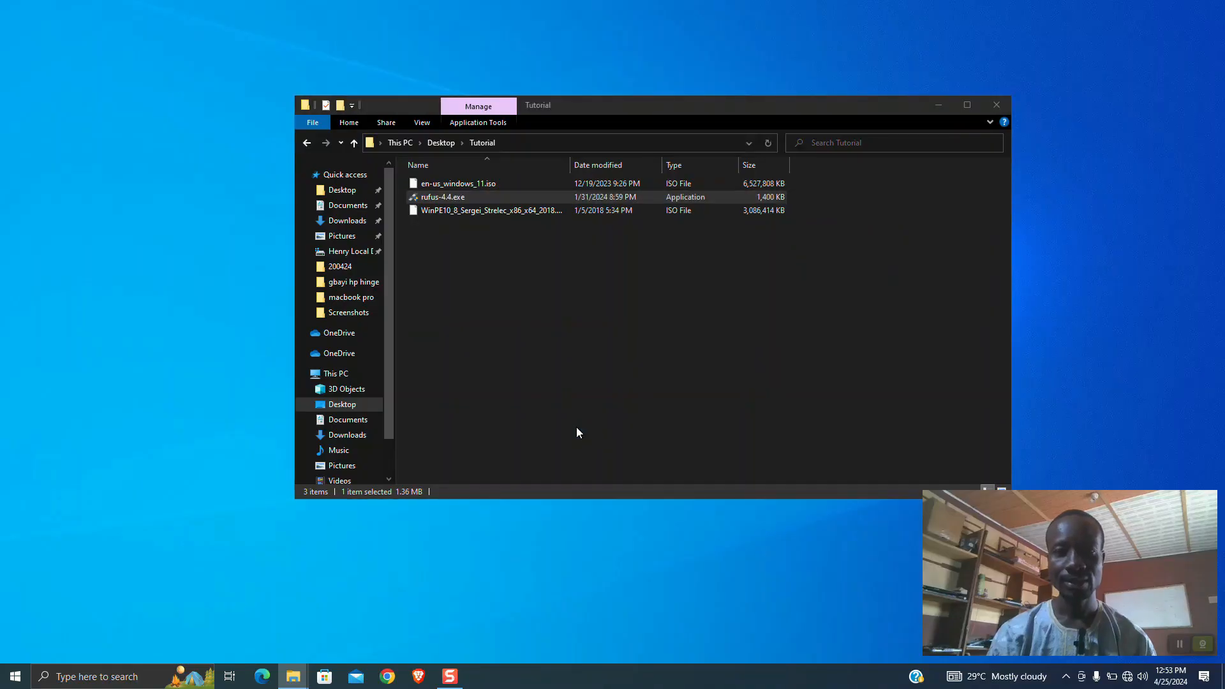
left_click_drag(651, 136, 643, 227)
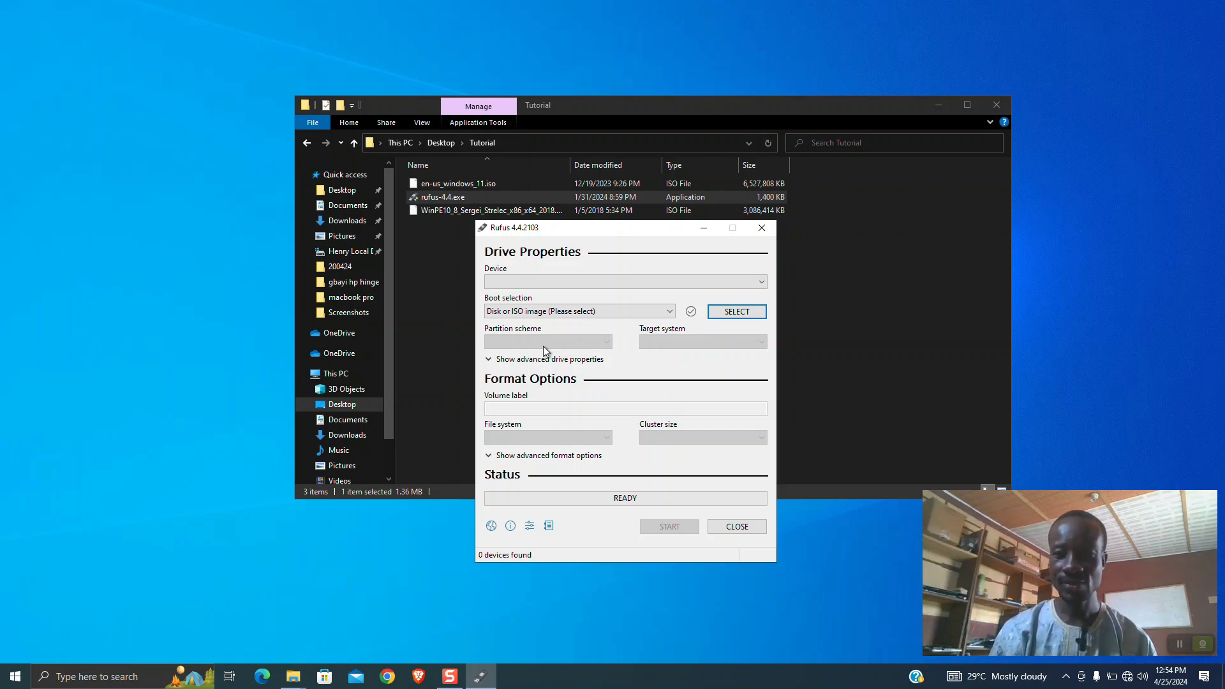
left_click(1066, 676)
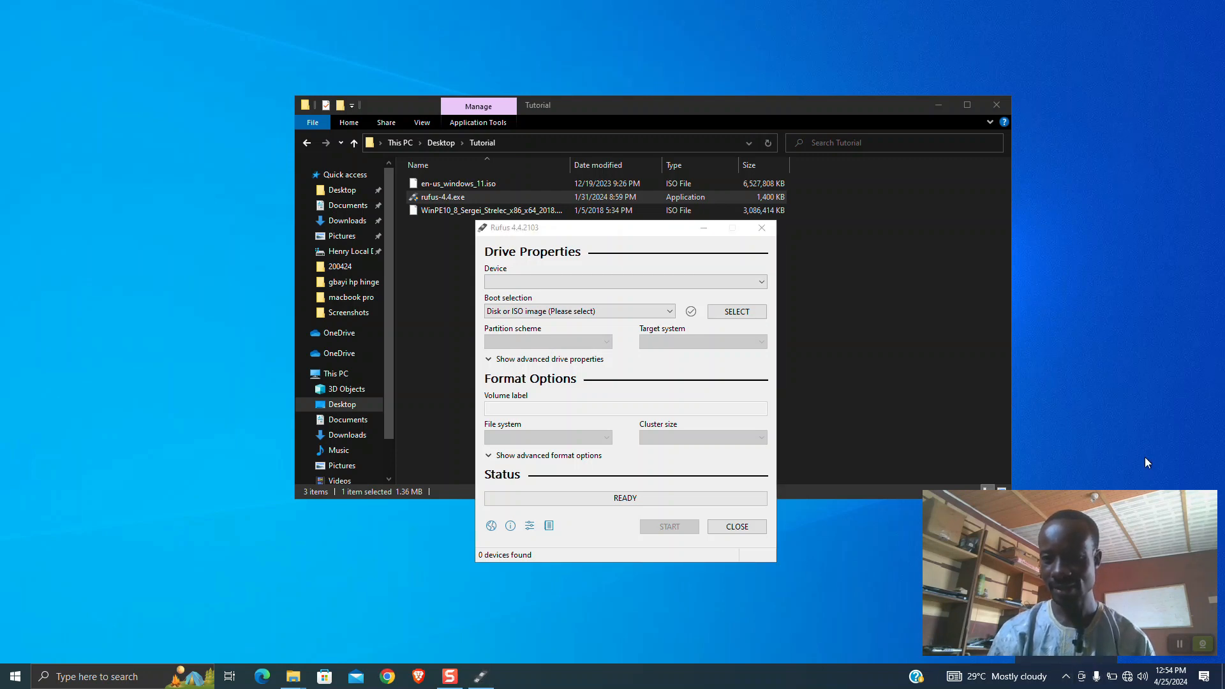
left_click_drag(1097, 500, 1119, 358)
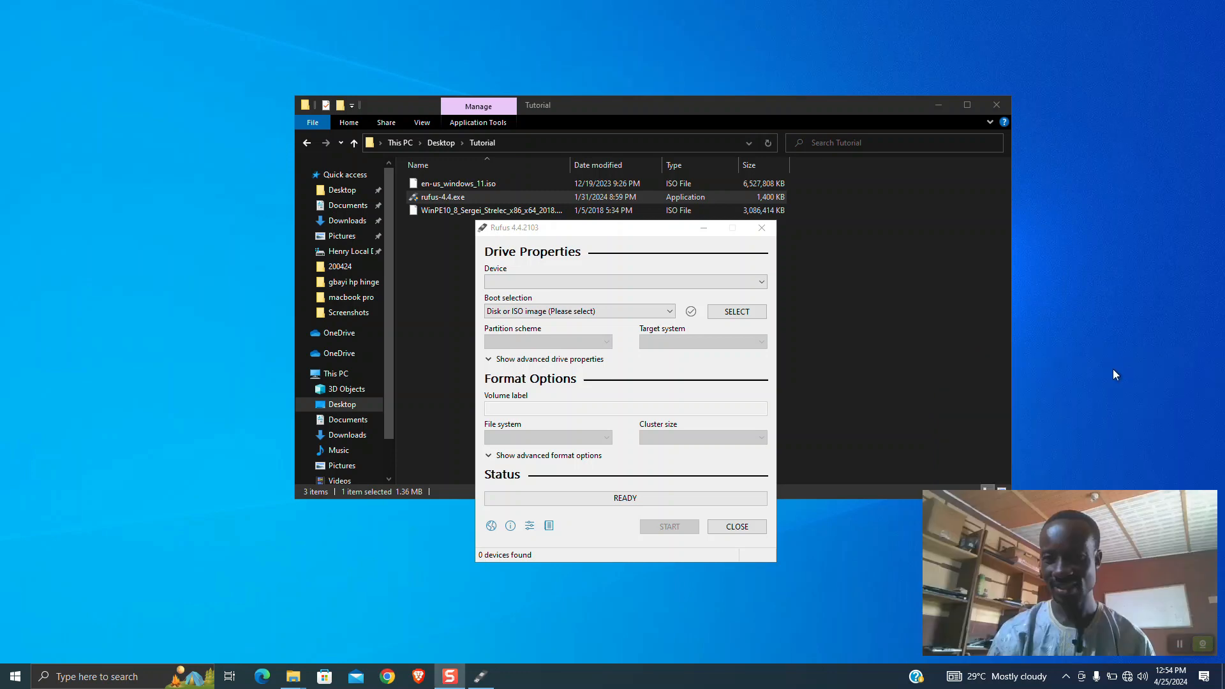
left_click_drag(1065, 507, 59, 58)
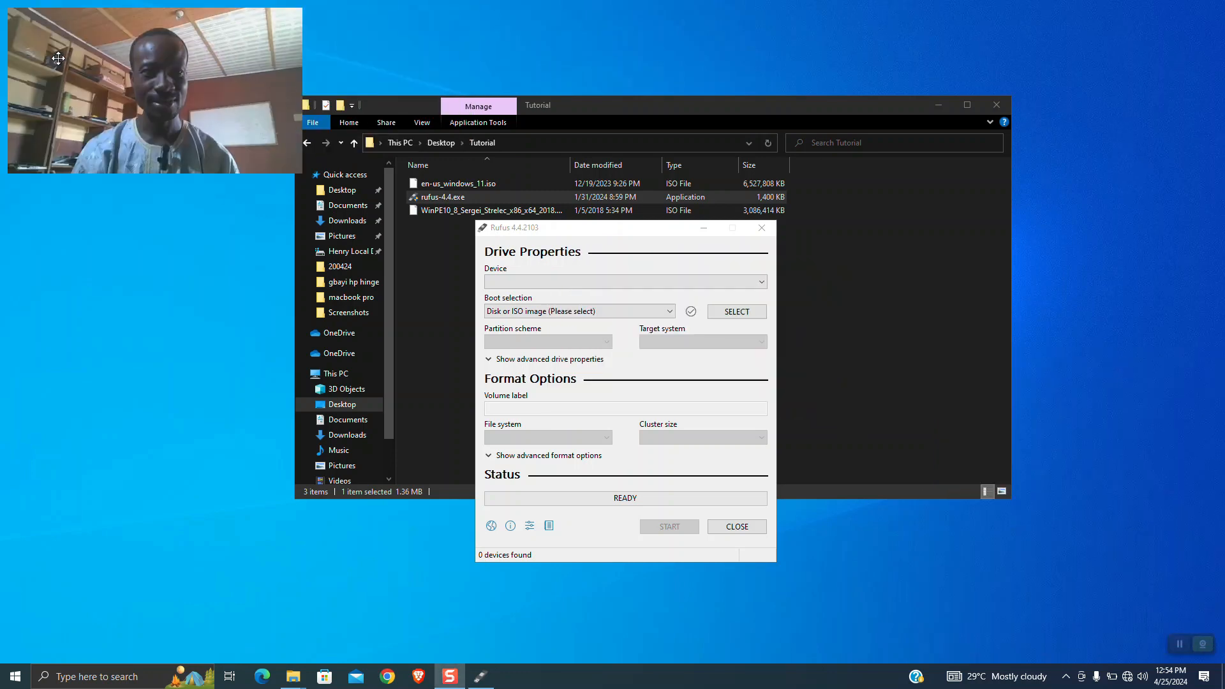
left_click(1064, 676)
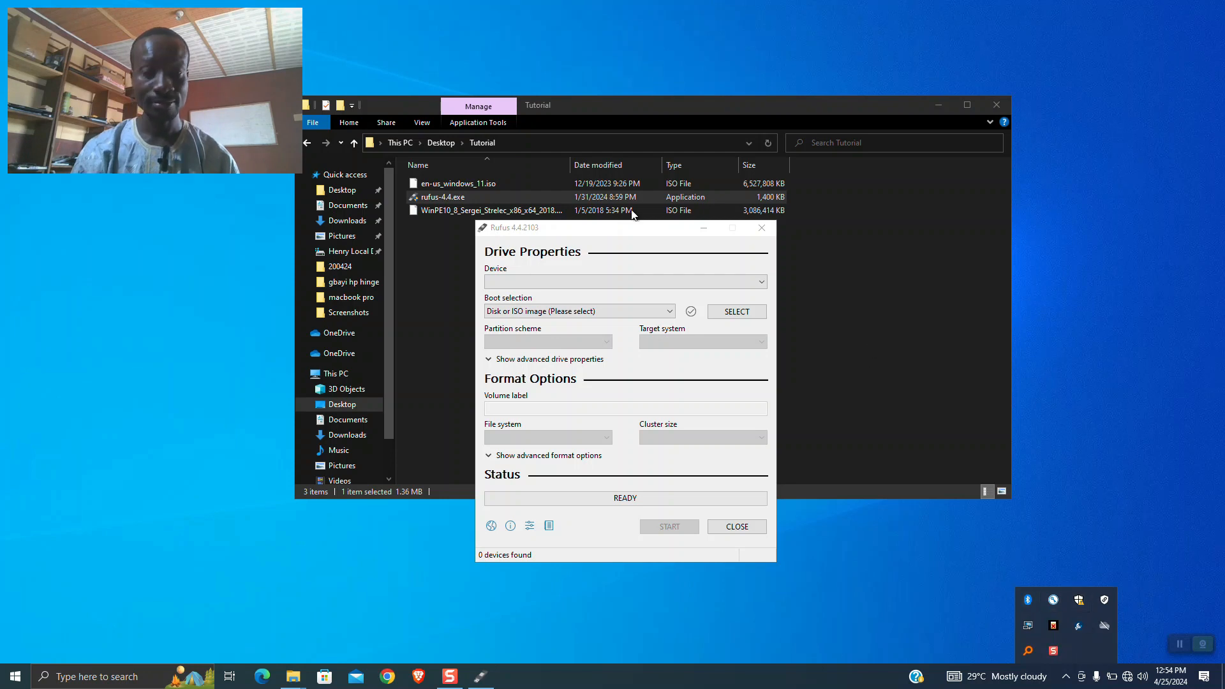
- Open This PC in a new File Explorer window, check the connected USB drives, and minimize the window
key("super+e")
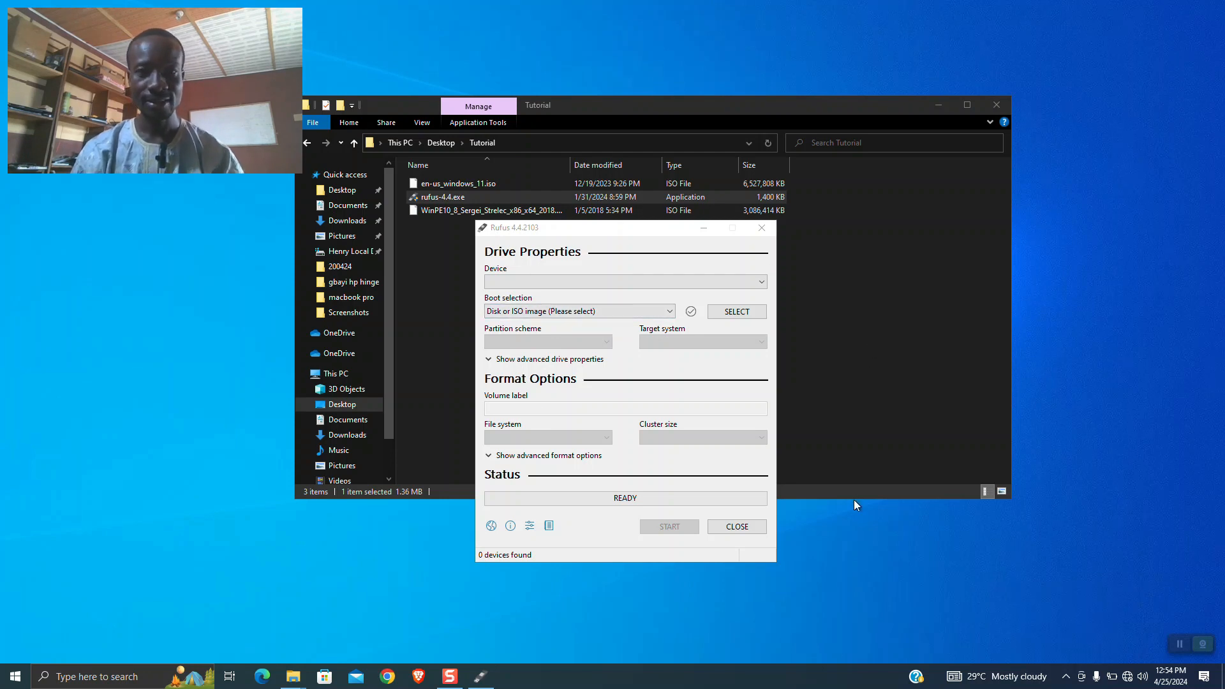
left_click(367, 392)
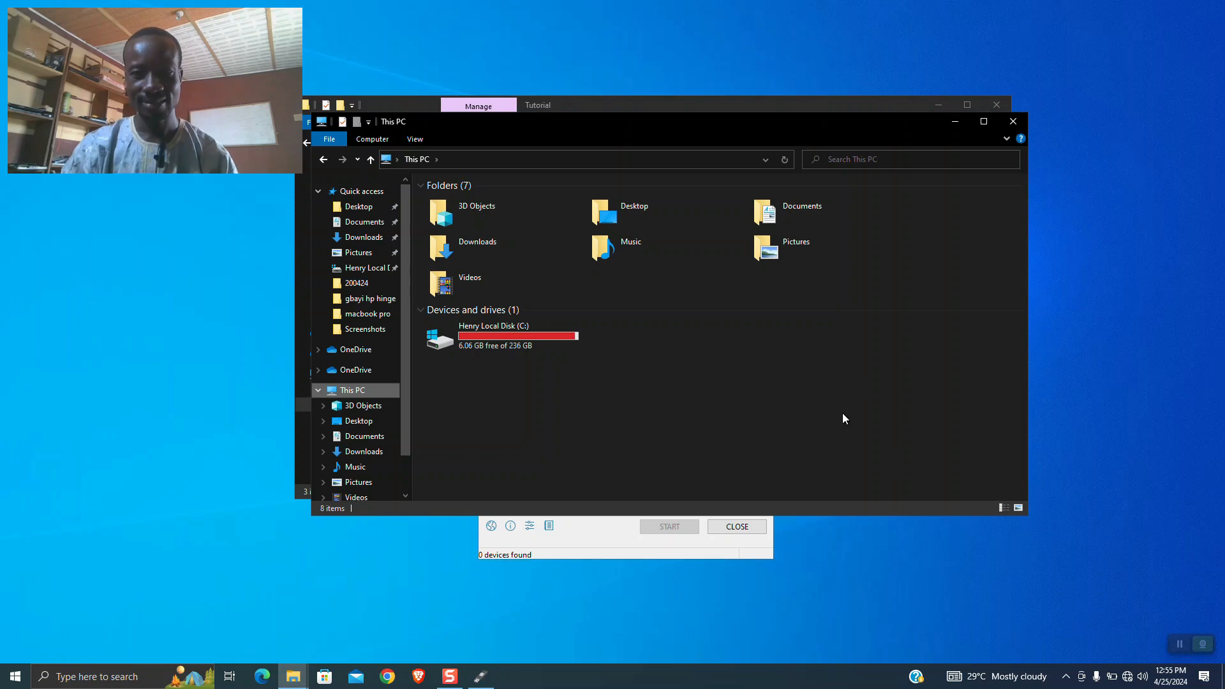
right_click(819, 401)
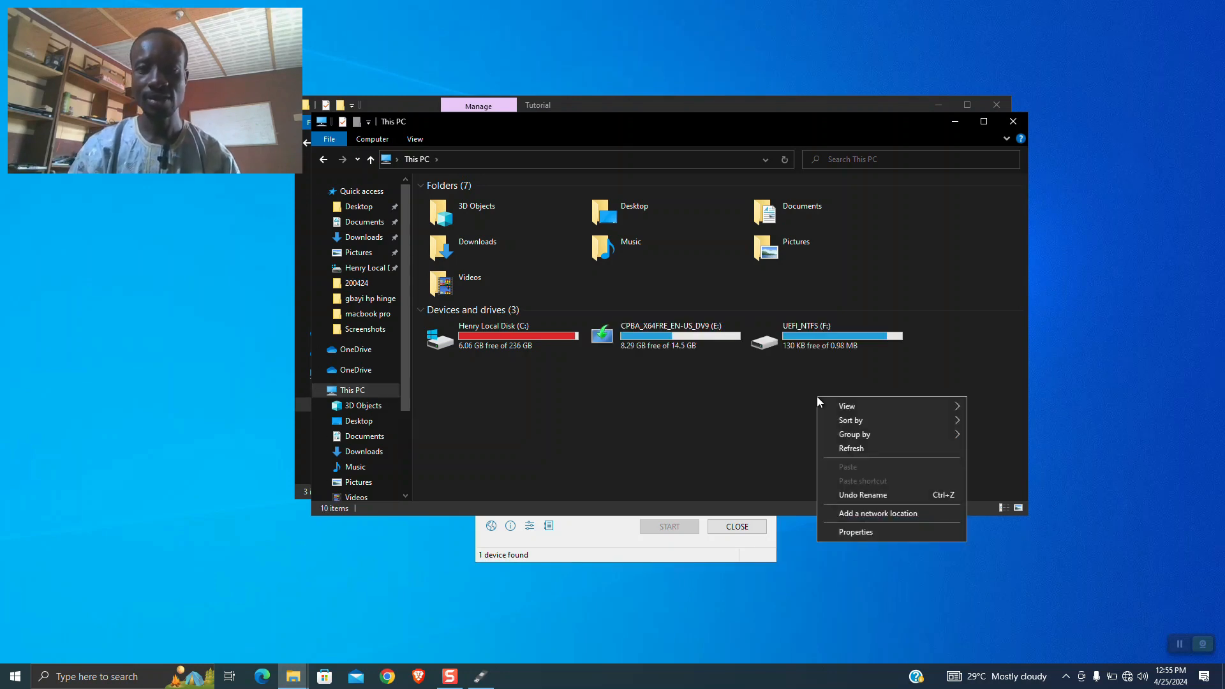
left_click(628, 399)
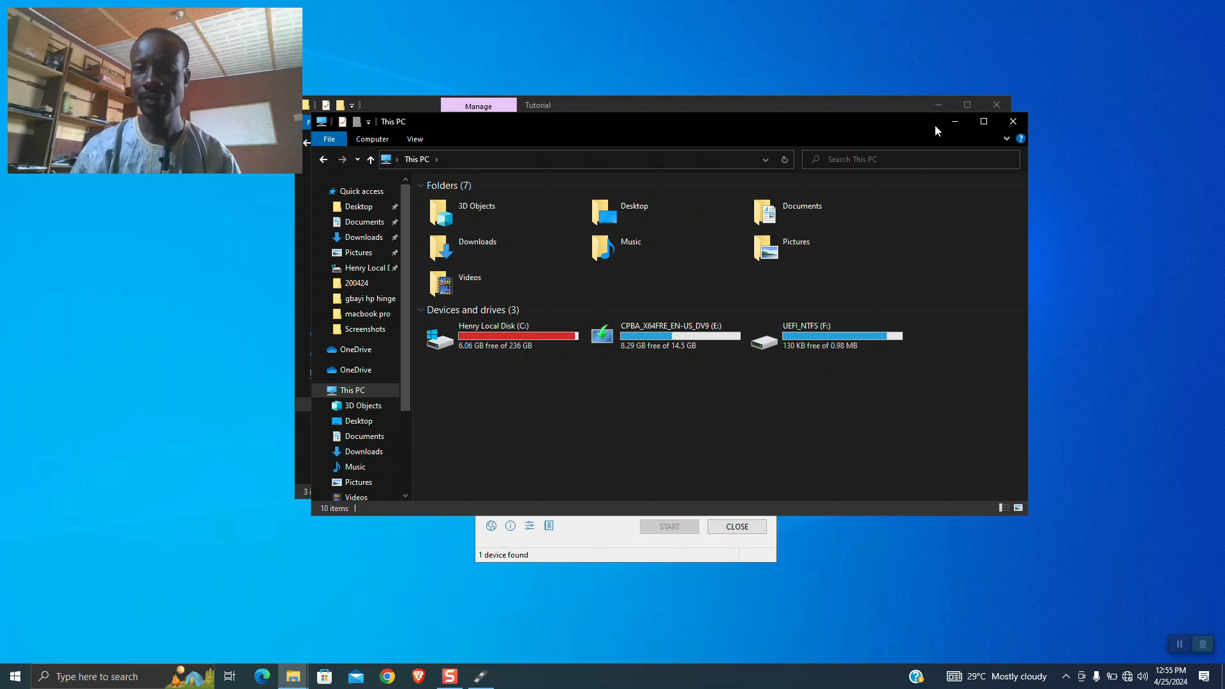
left_click(953, 122)
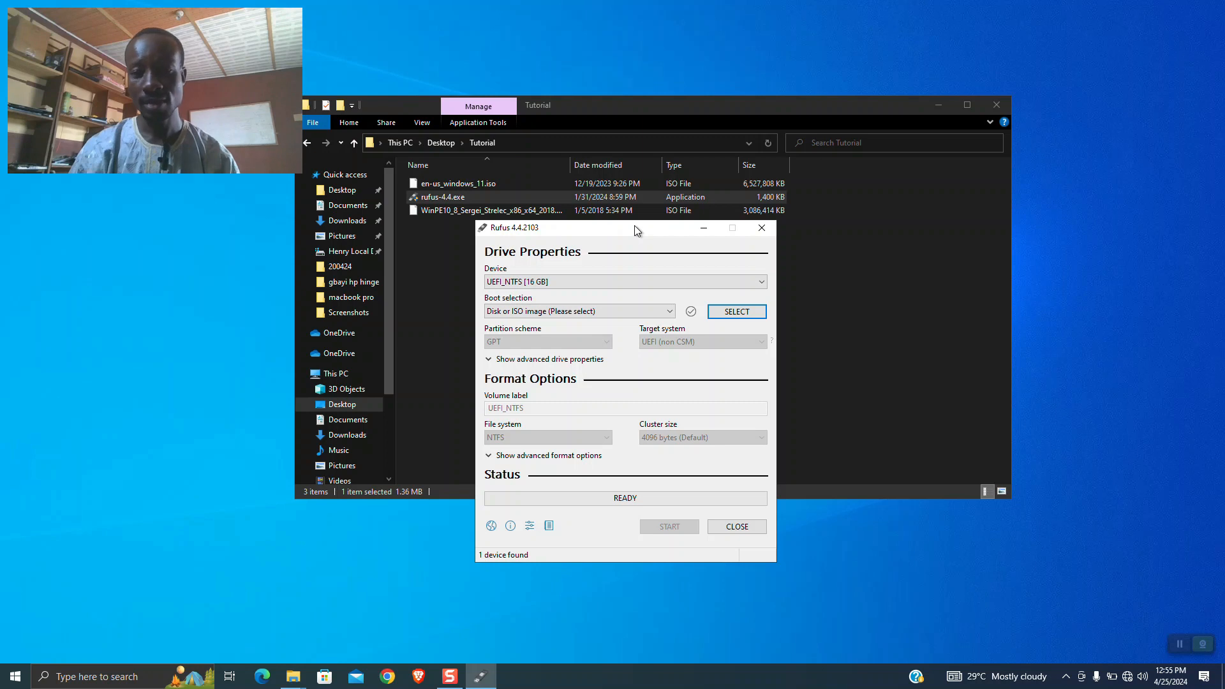
- Move the Rufus window slightly aside and inspect which USB devices it offers
left_click_drag(634, 227, 689, 230)
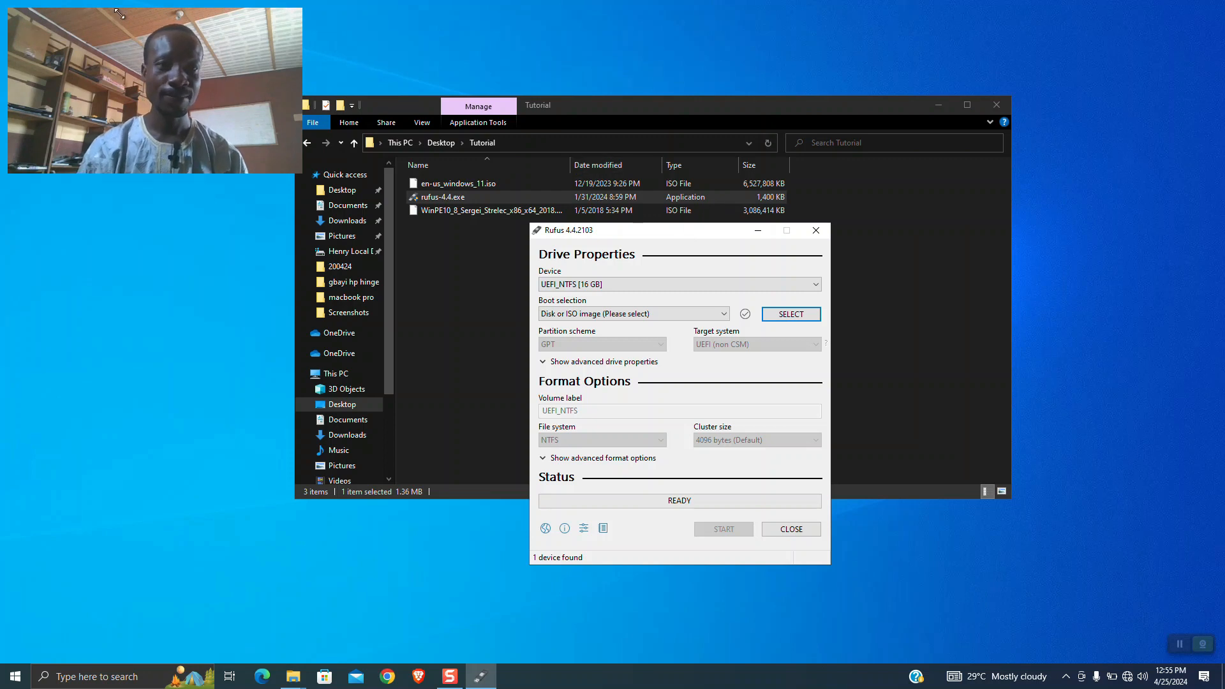
left_click_drag(119, 14, 1061, 517)
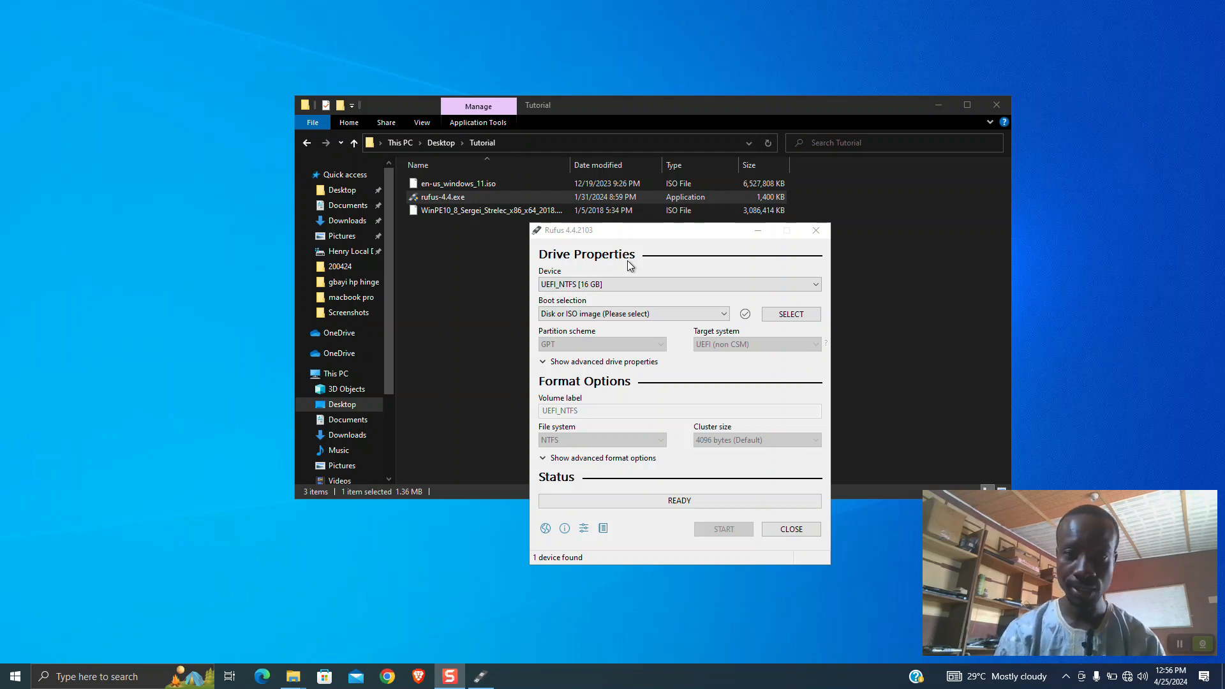
left_click(605, 285)
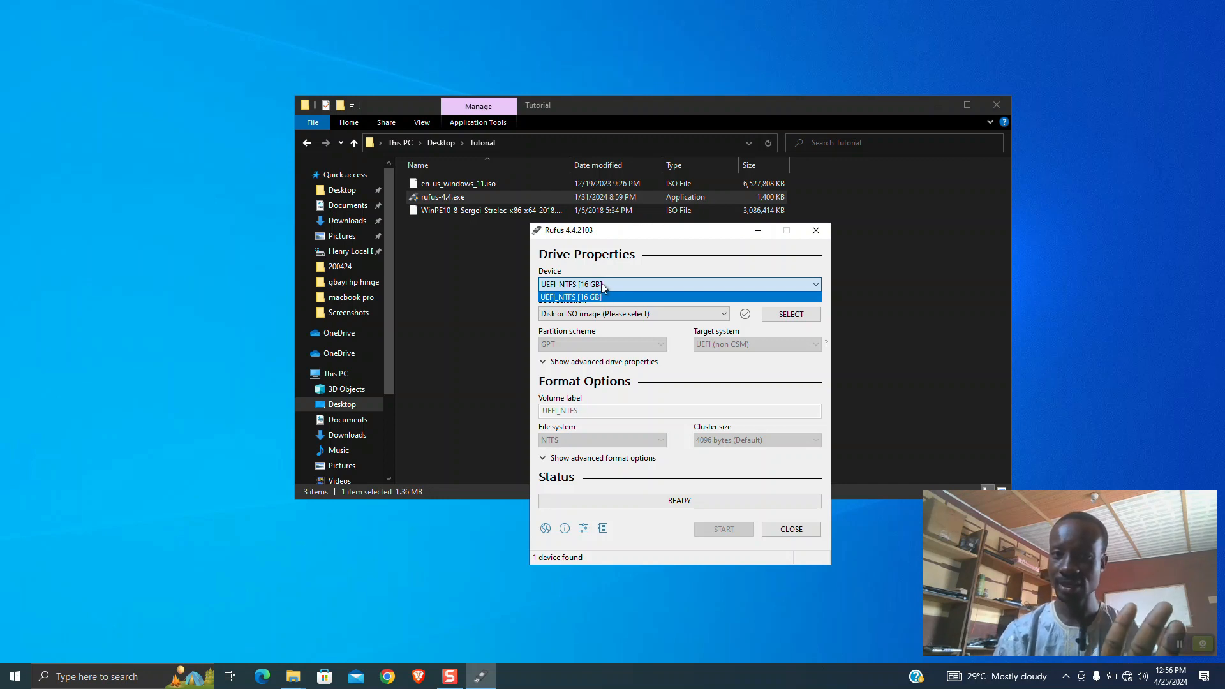
left_click(602, 287)
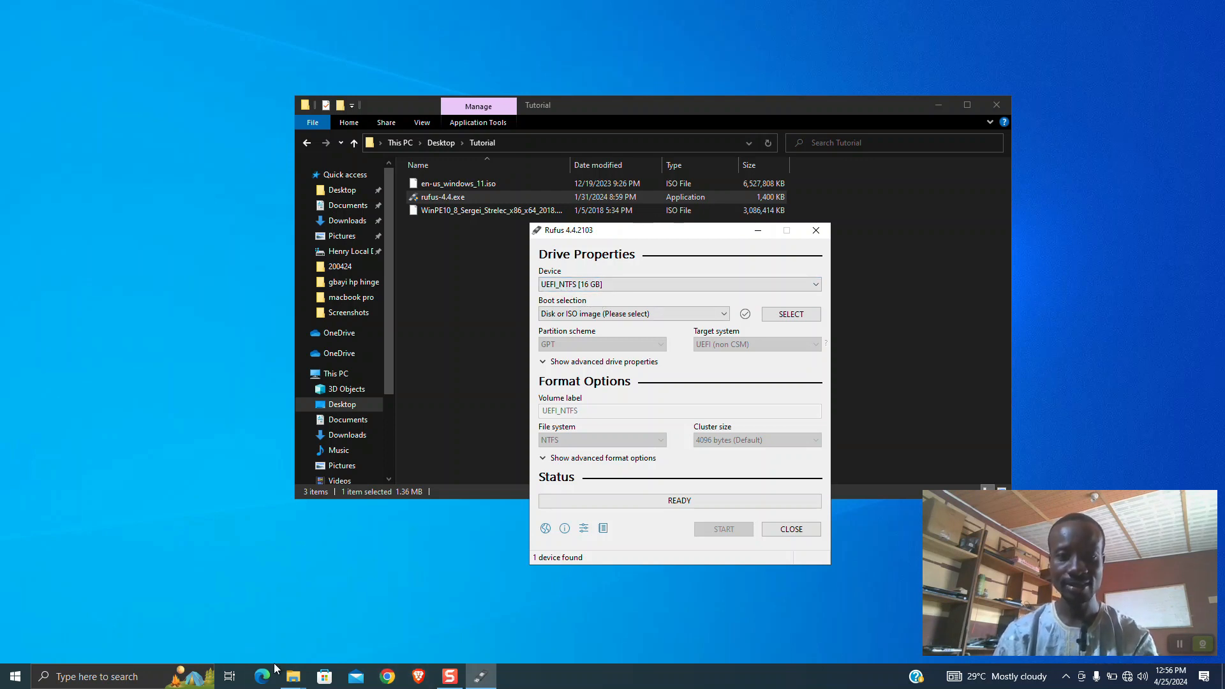
- Return to This PC, identify the UEFI_NTFS (F:) drive among the connected drives, and minimize the window again
mouse_move(288, 680)
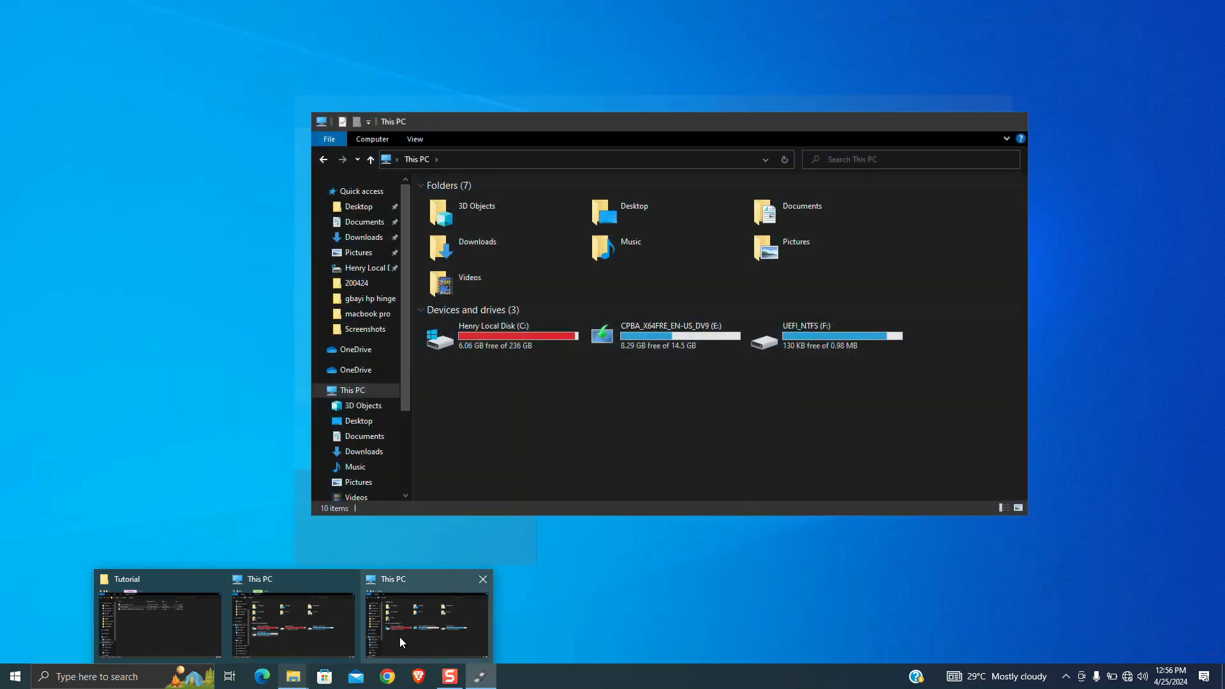
left_click(400, 639)
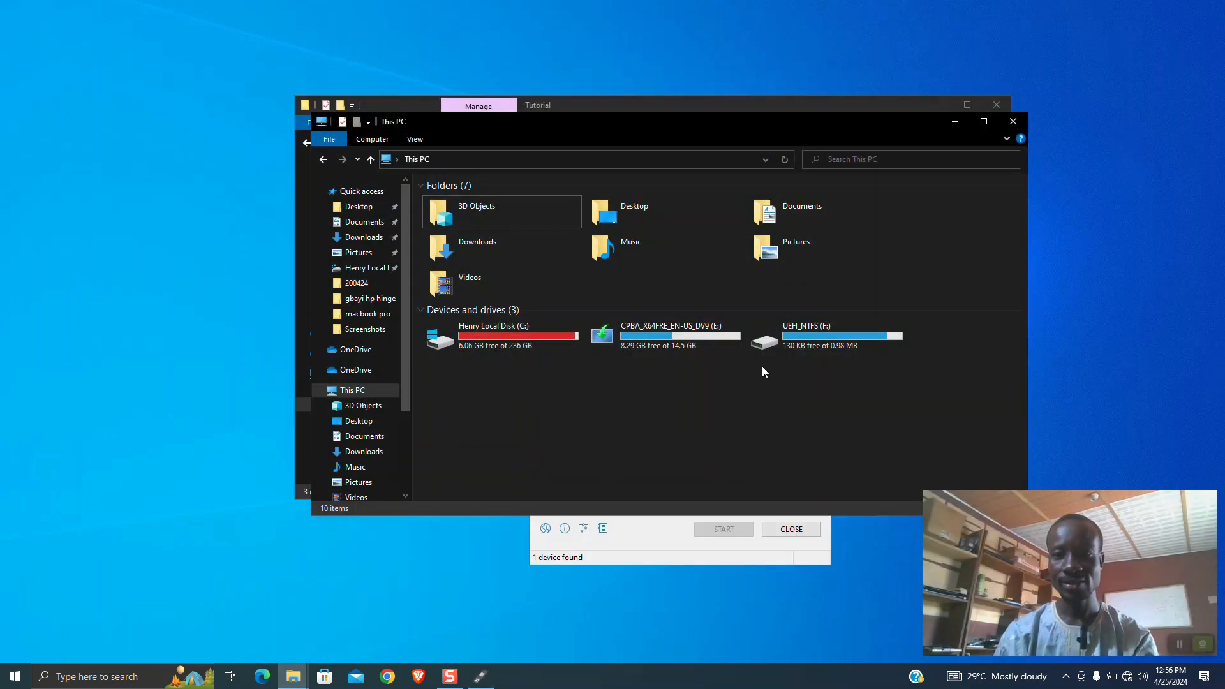
left_click(830, 345)
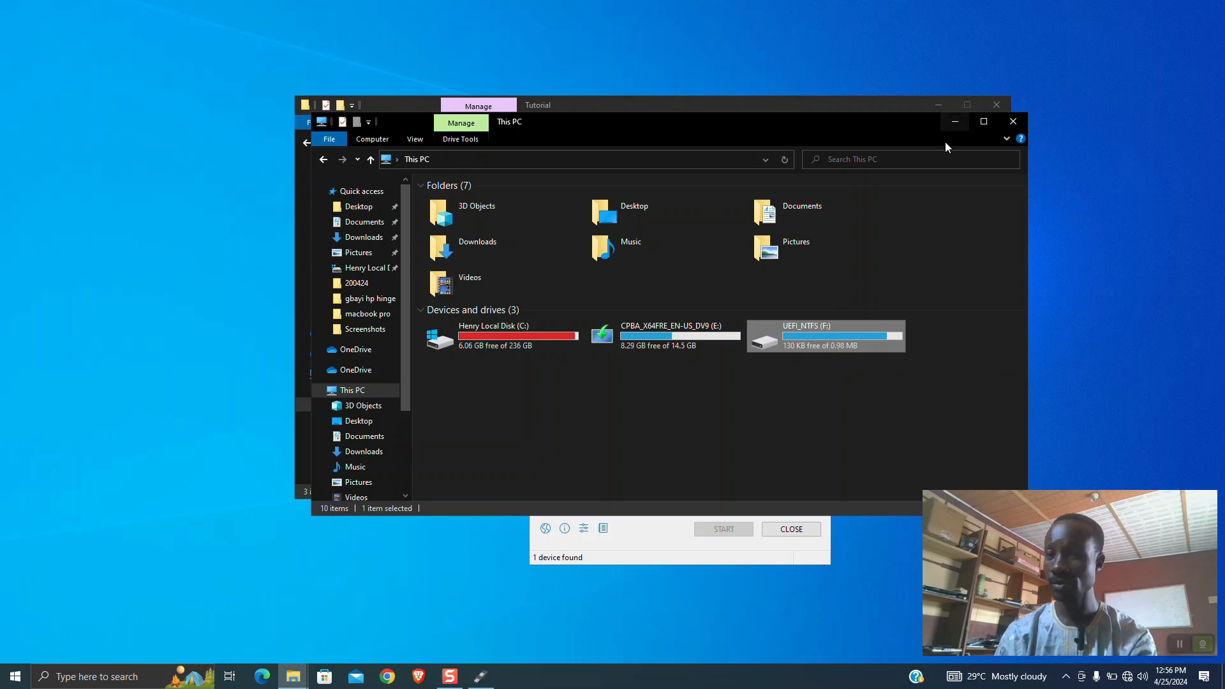
left_click(953, 121)
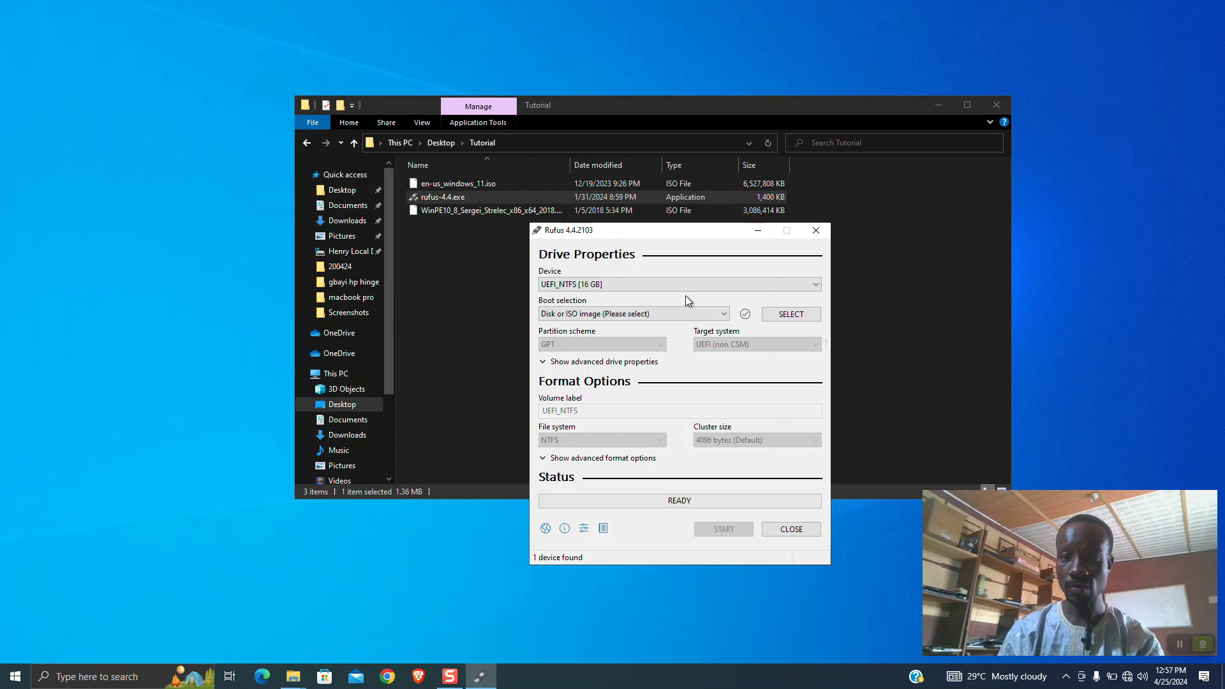
- Choose UEFI_NTFS [16 GB] as the target device and Disk or ISO image as the boot selection
left_click(664, 285)
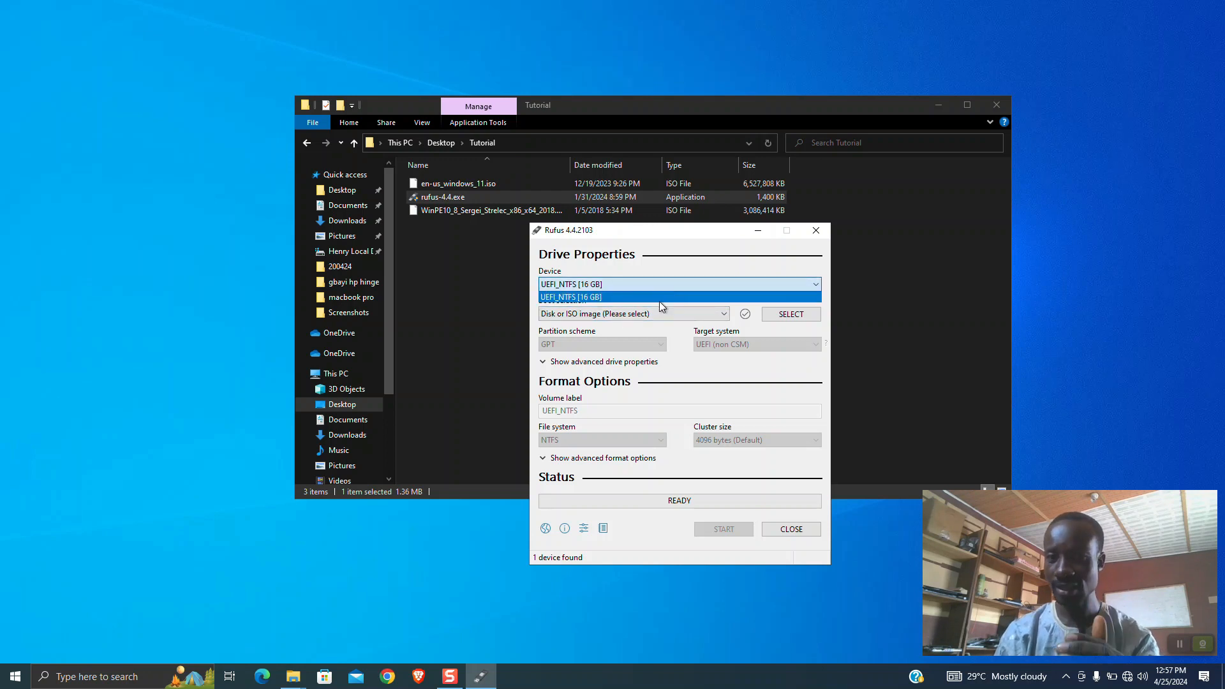
left_click(660, 298)
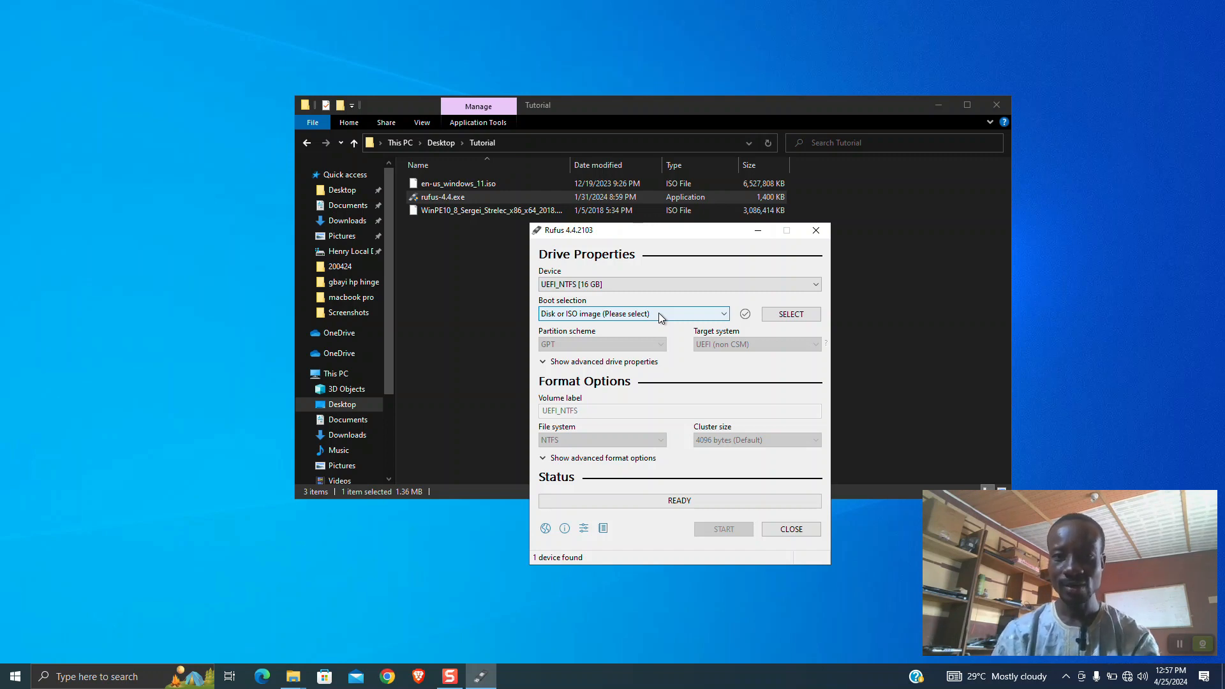
left_click(661, 318)
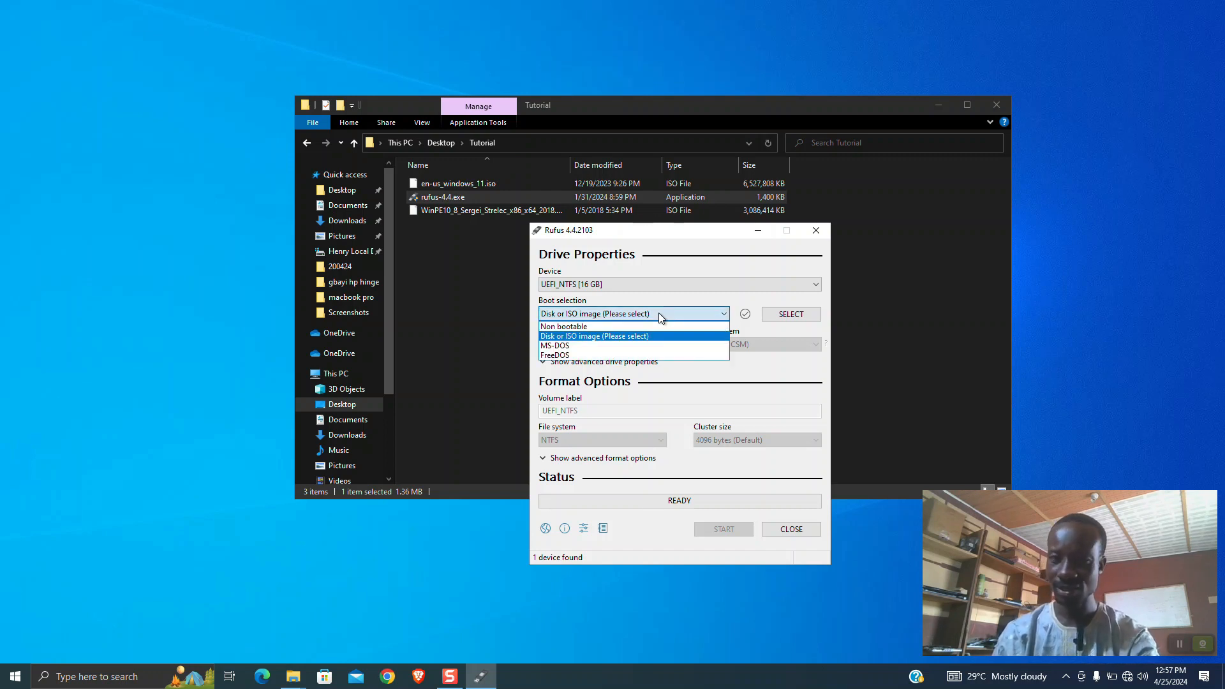
left_click(633, 337)
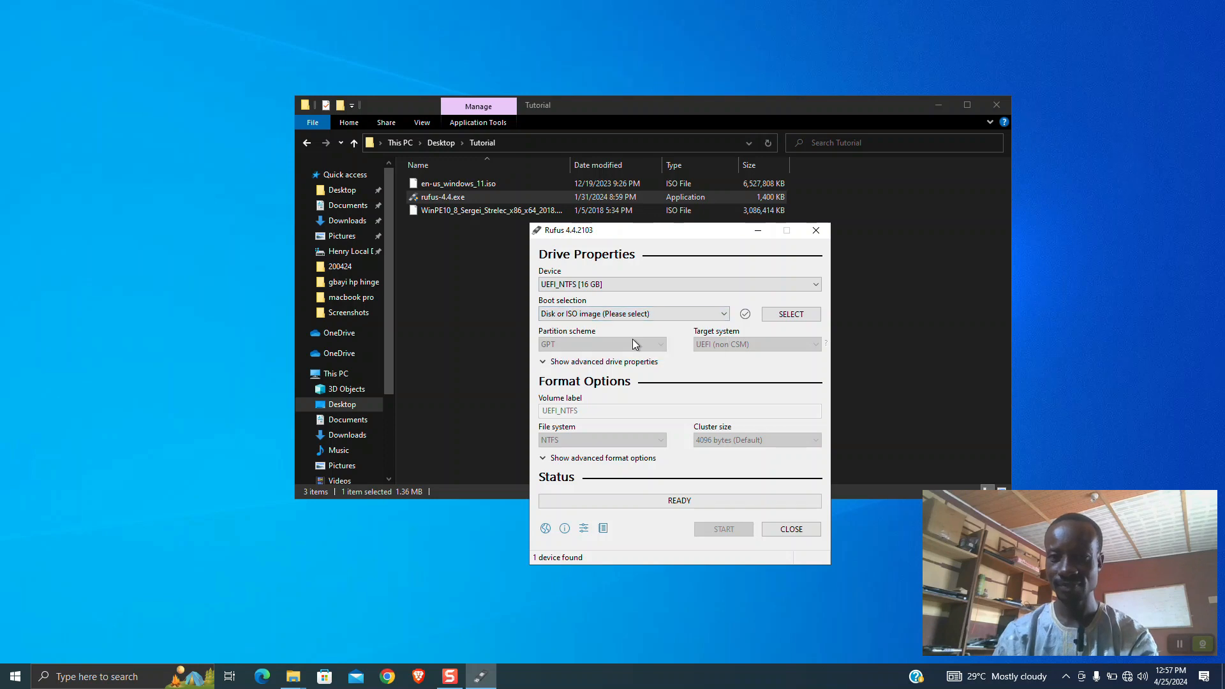
- Start selecting a boot image, move the Tutorial Explorer window aside, and browse to the Tutorial folder on the Desktop
left_click(783, 319)
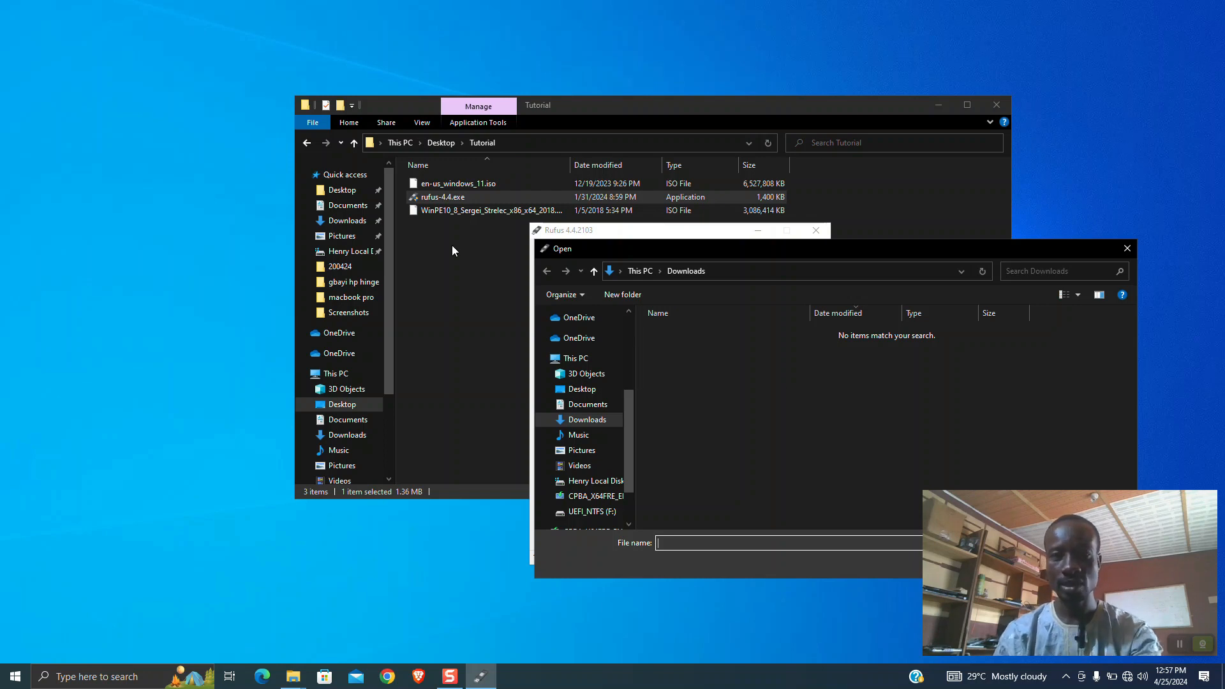
left_click(555, 125)
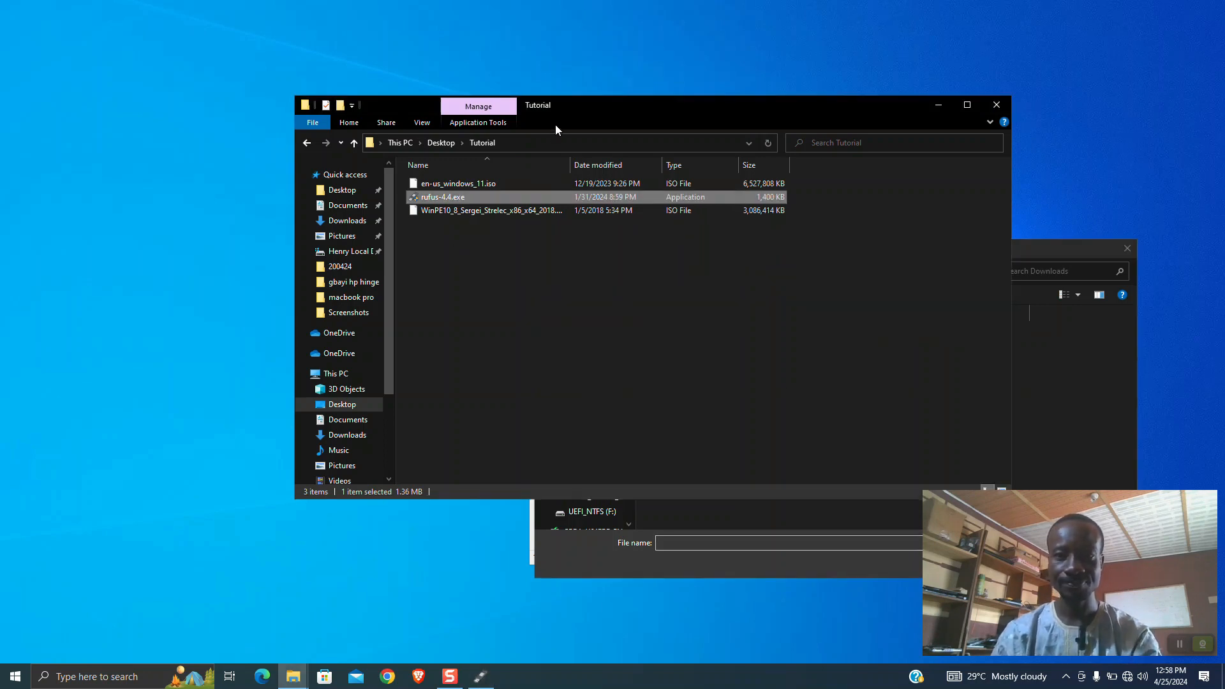
left_click_drag(700, 102, 416, 34)
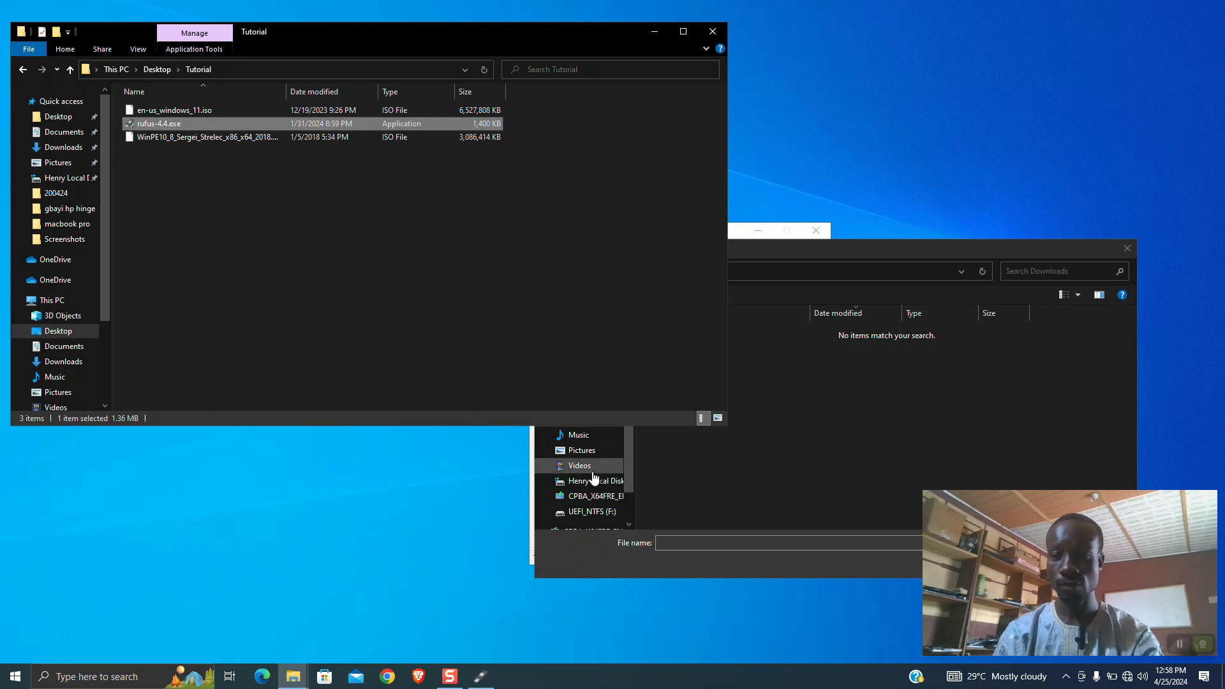
left_click(841, 484)
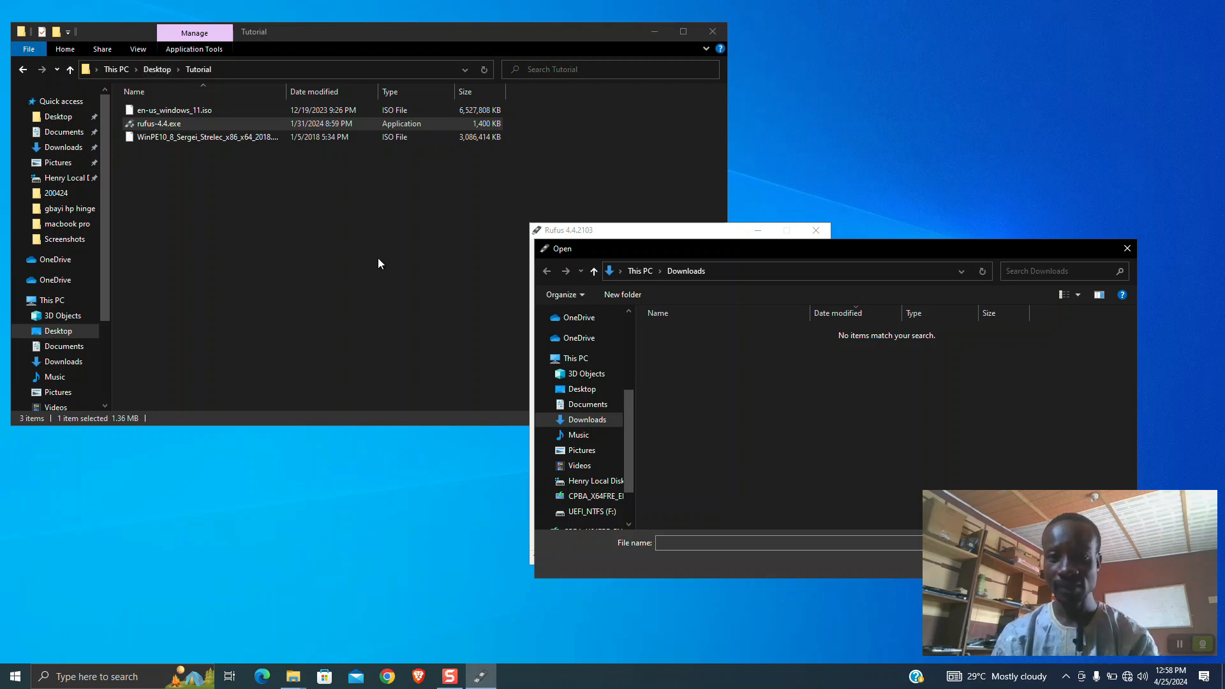
left_click(582, 389)
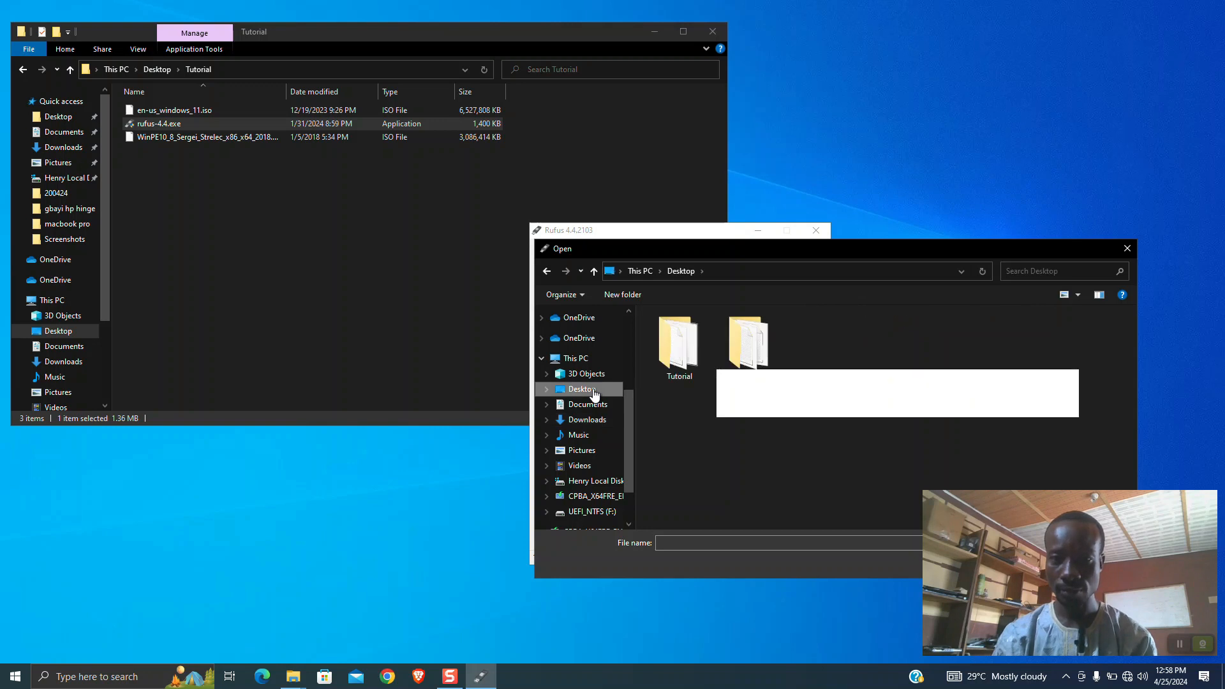
double_click(680, 357)
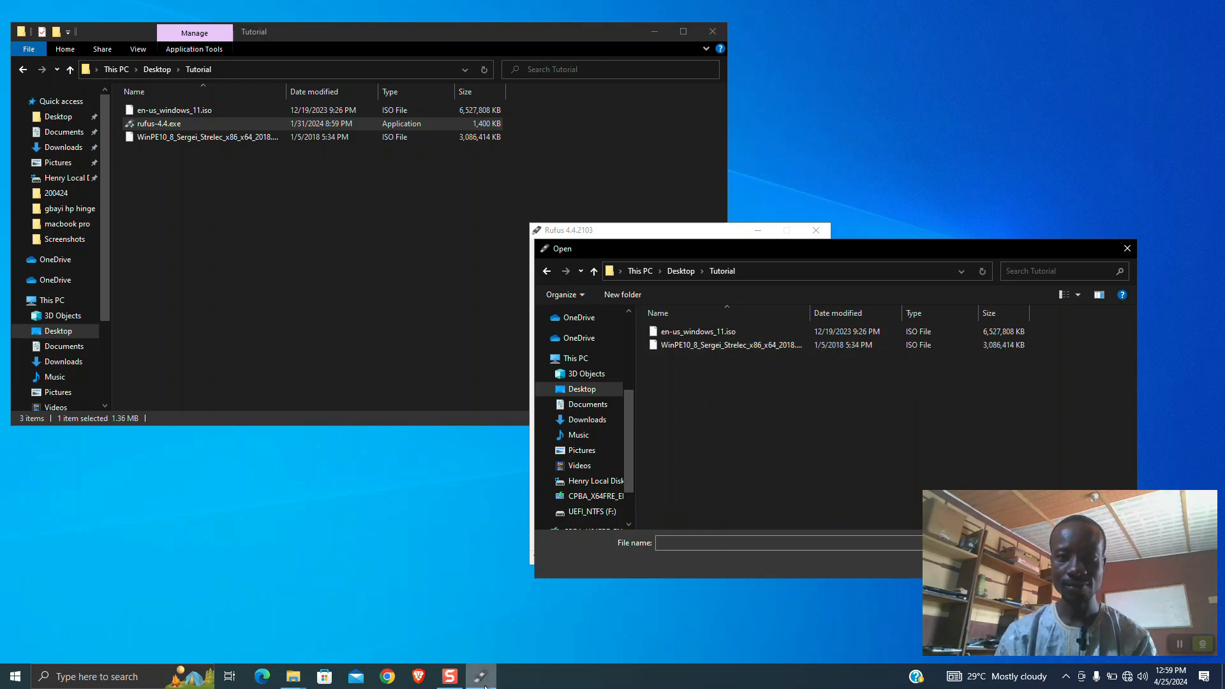
- Reposition the file dialog and load WinPE10_8_Sergei_Strelec_x86_x64_2018.01.05_English.iso as the boot image
left_click_drag(789, 251, 286, 412)
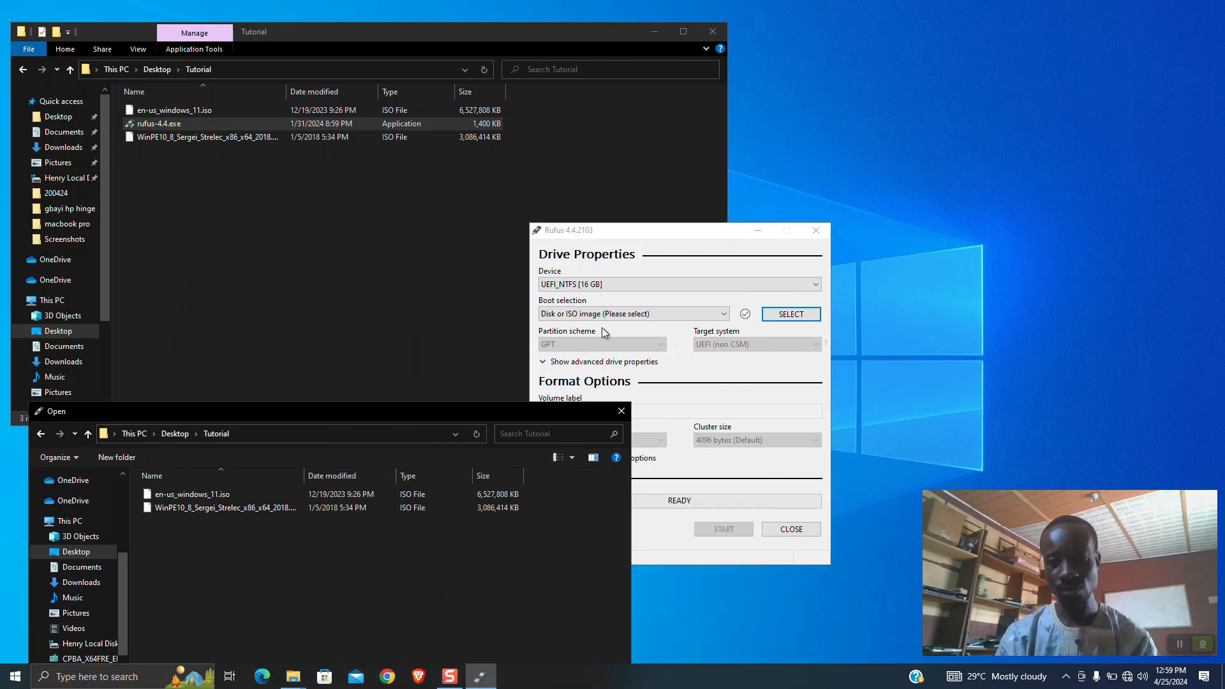
left_click(411, 417)
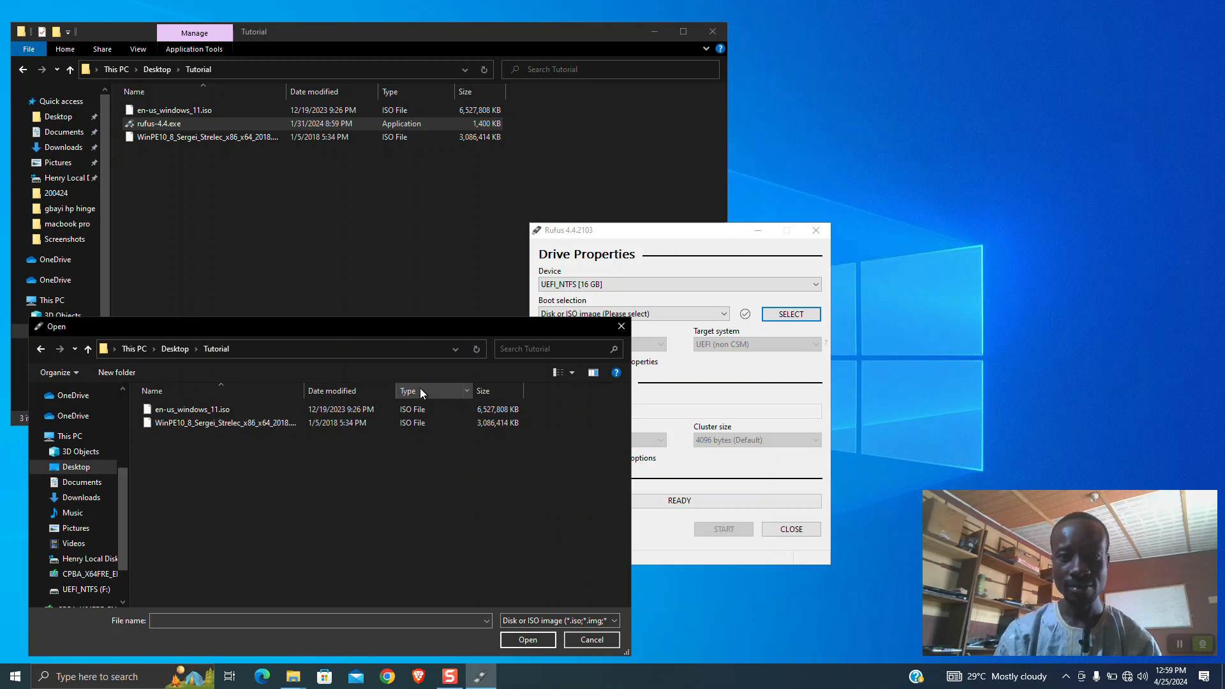
left_click_drag(388, 323, 565, 239)
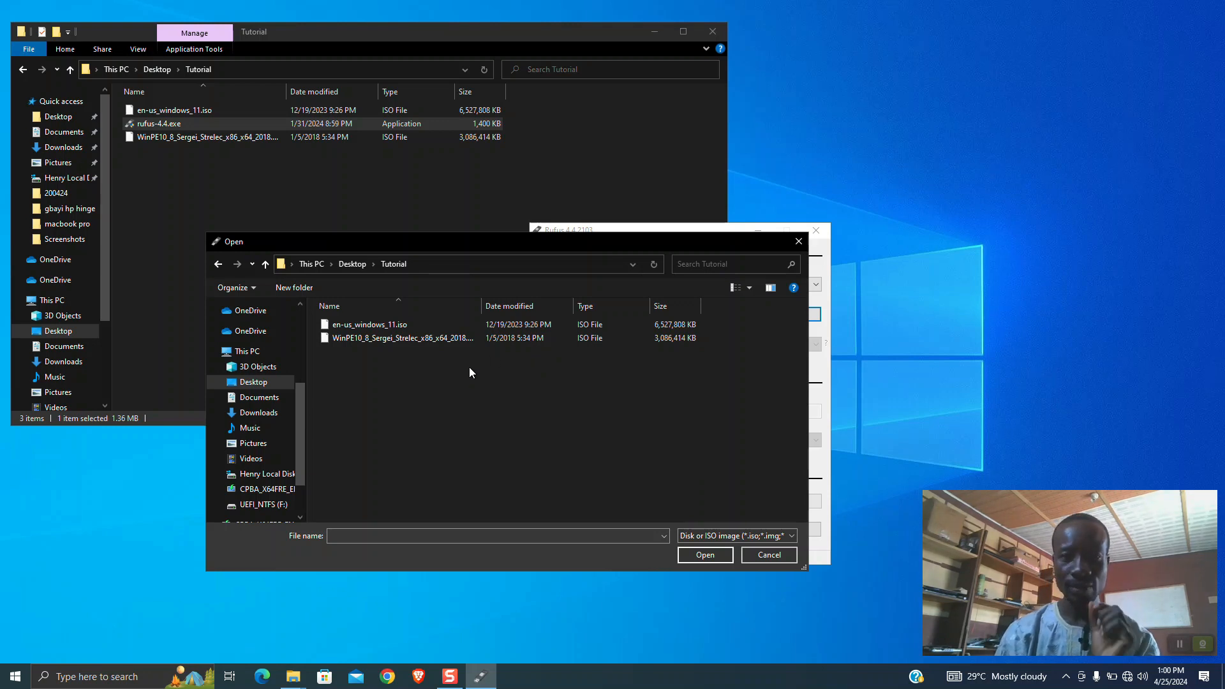
left_click(424, 341)
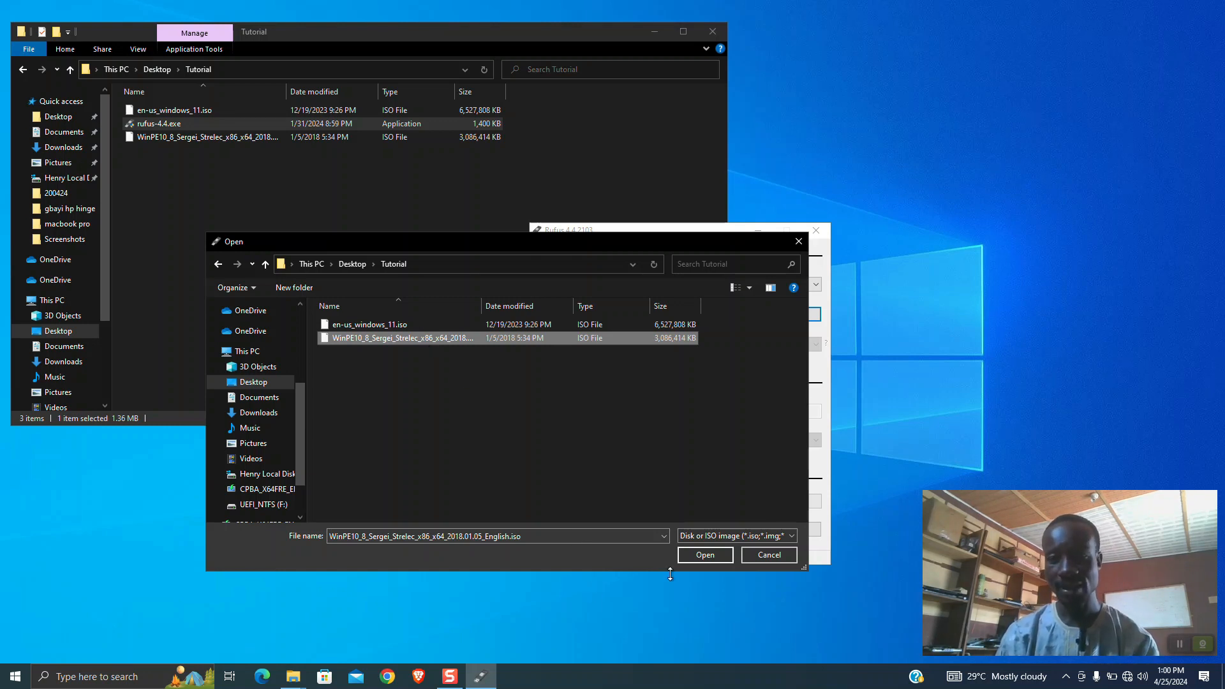
left_click(705, 554)
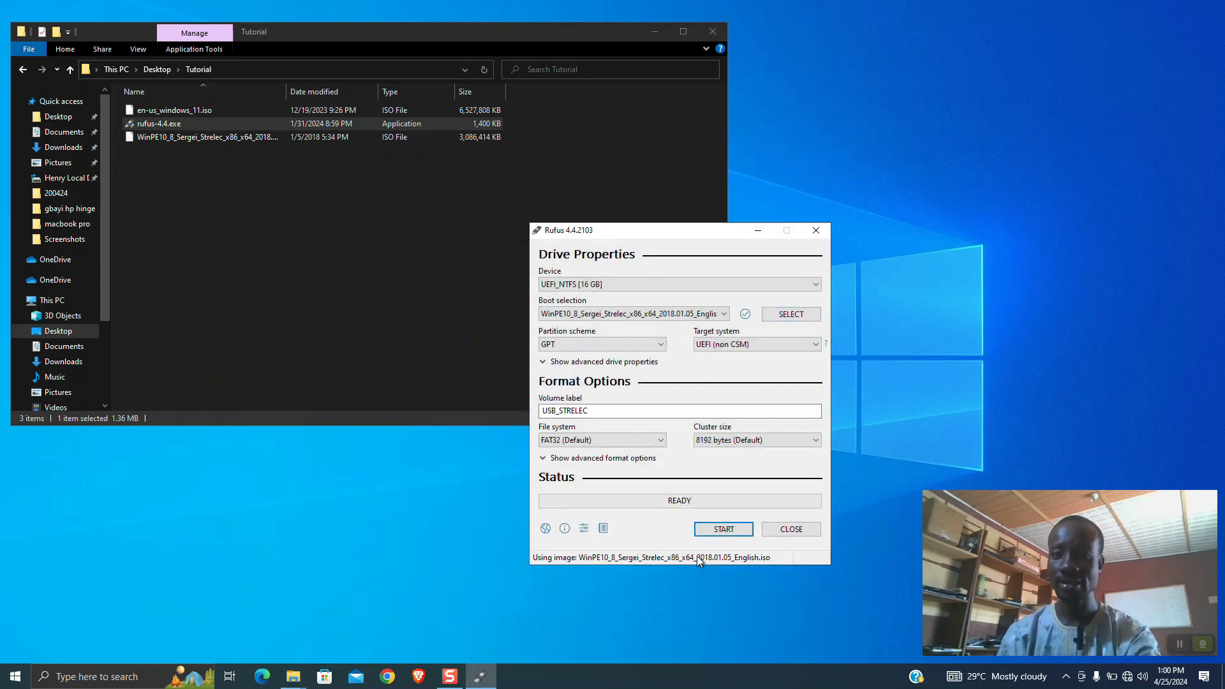
- Try the MBR partition scheme, then settle on GPT with UEFI (non CSM) as the target system
left_click(609, 343)
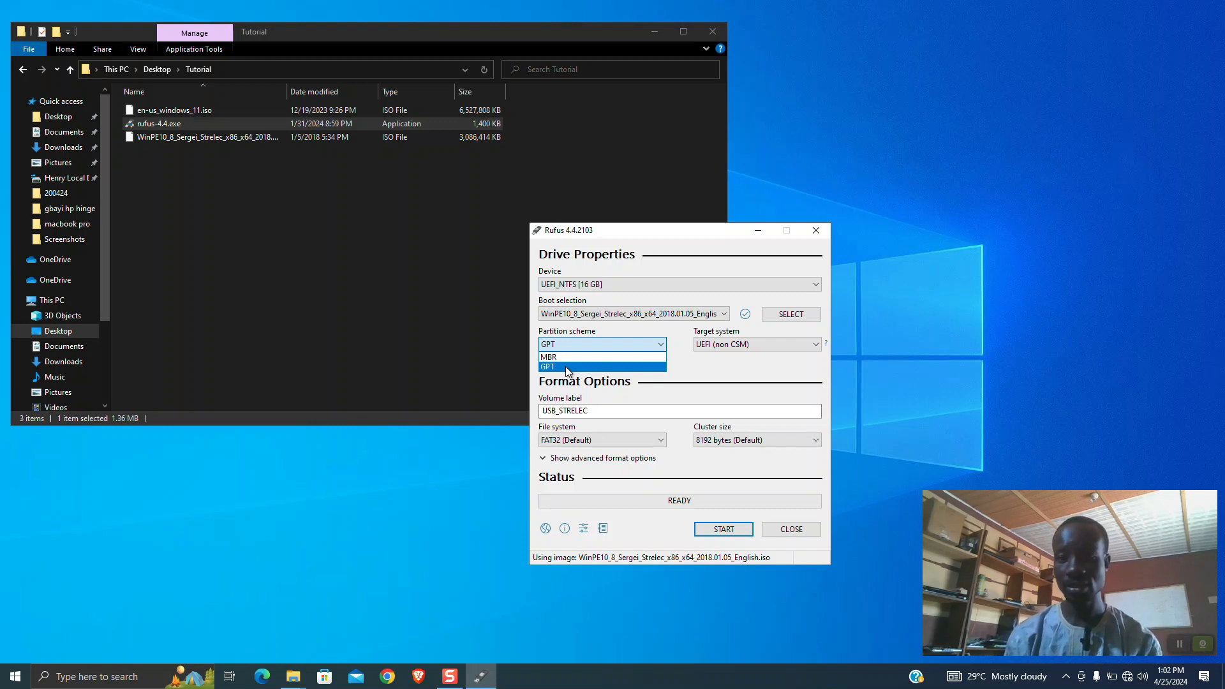
left_click(603, 366)
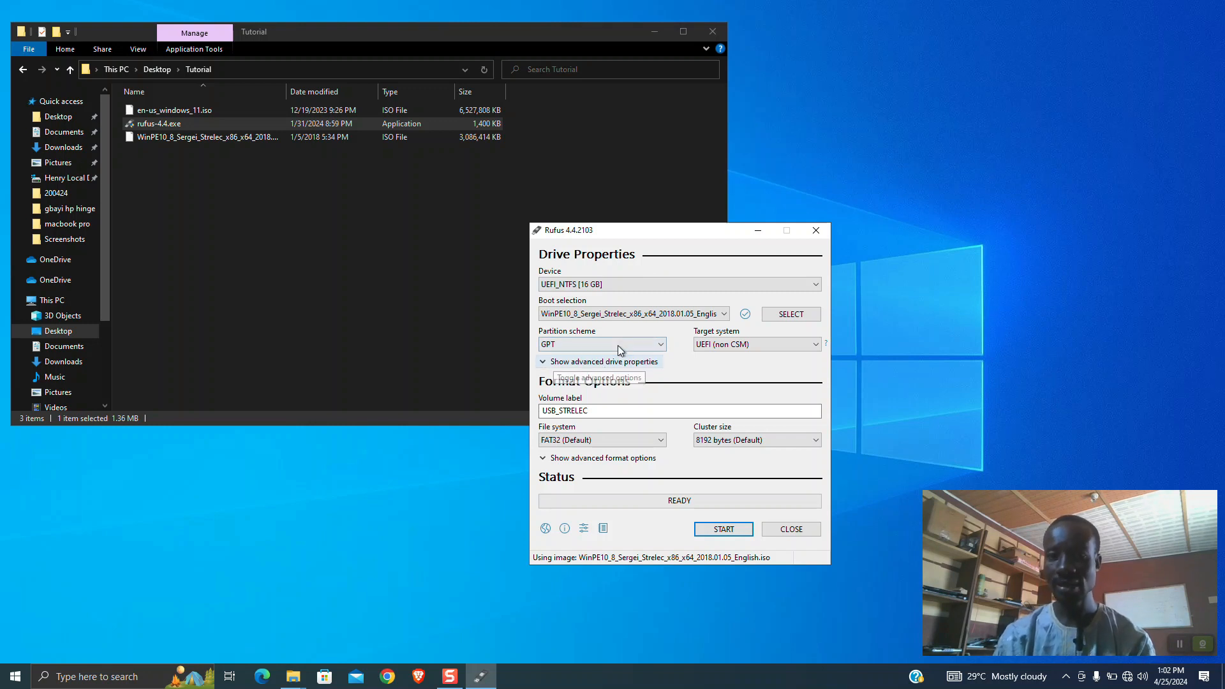
left_click(621, 345)
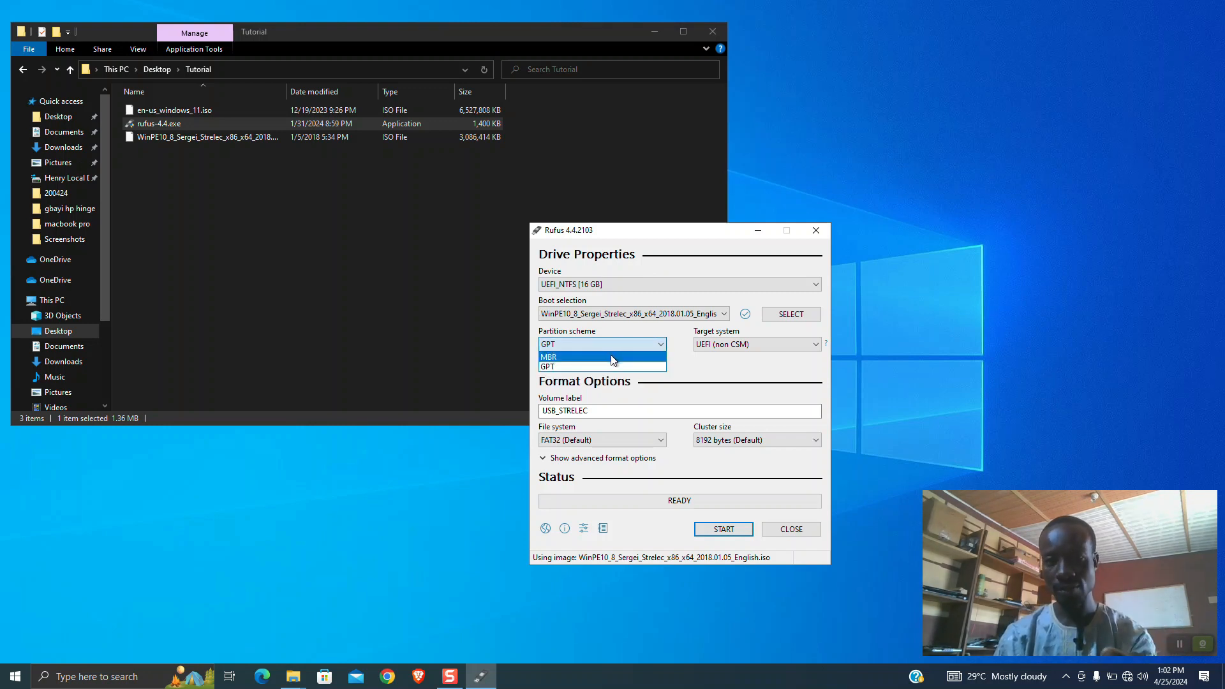
left_click(612, 361)
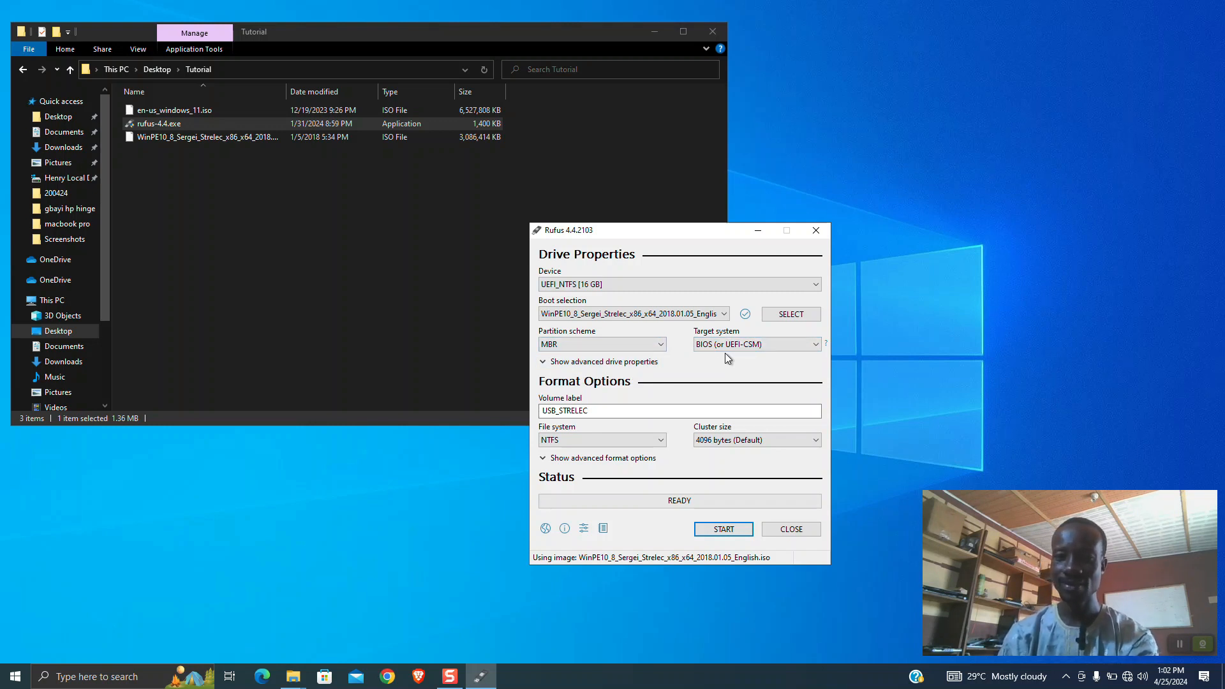
left_click(614, 339)
left_click(602, 365)
left_click(753, 343)
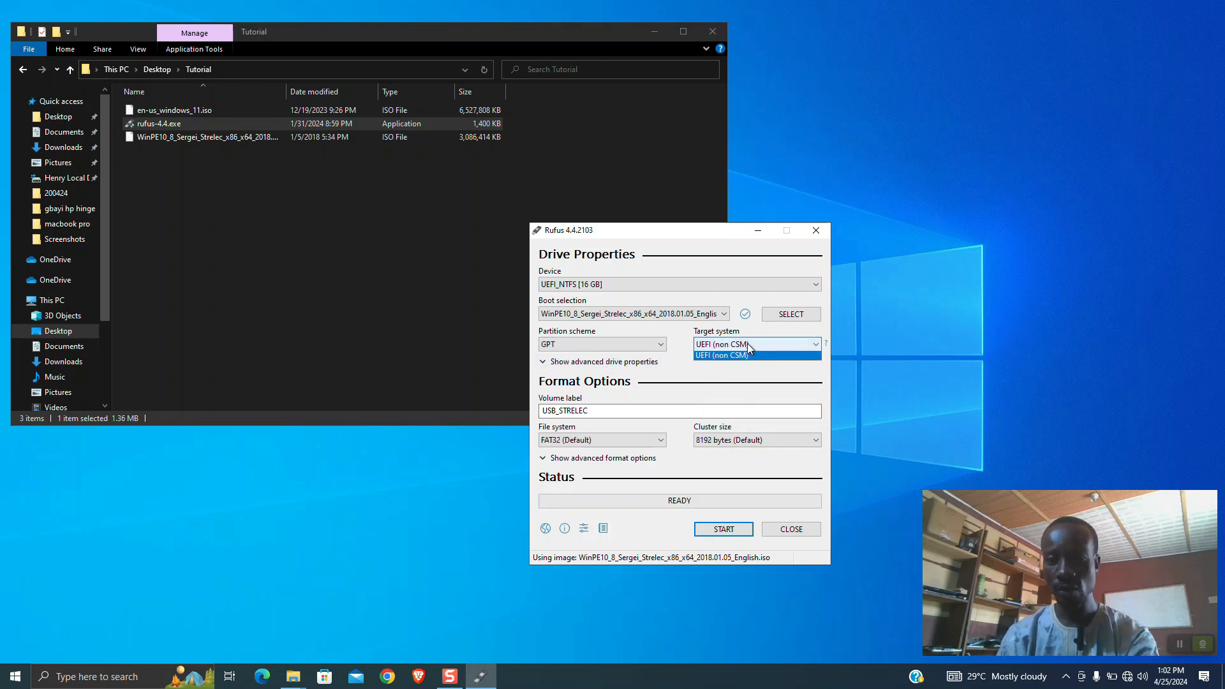
left_click(706, 355)
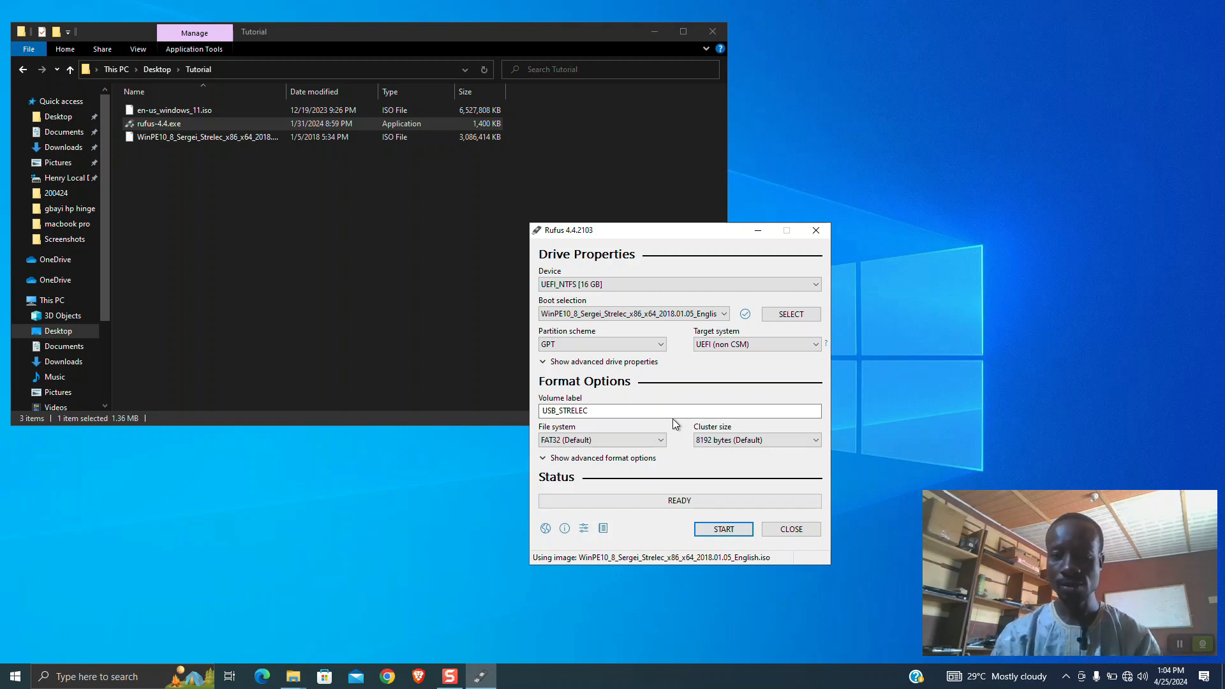
- Replace the volume label with "Sergei Strelec tutorial"
left_click(639, 414)
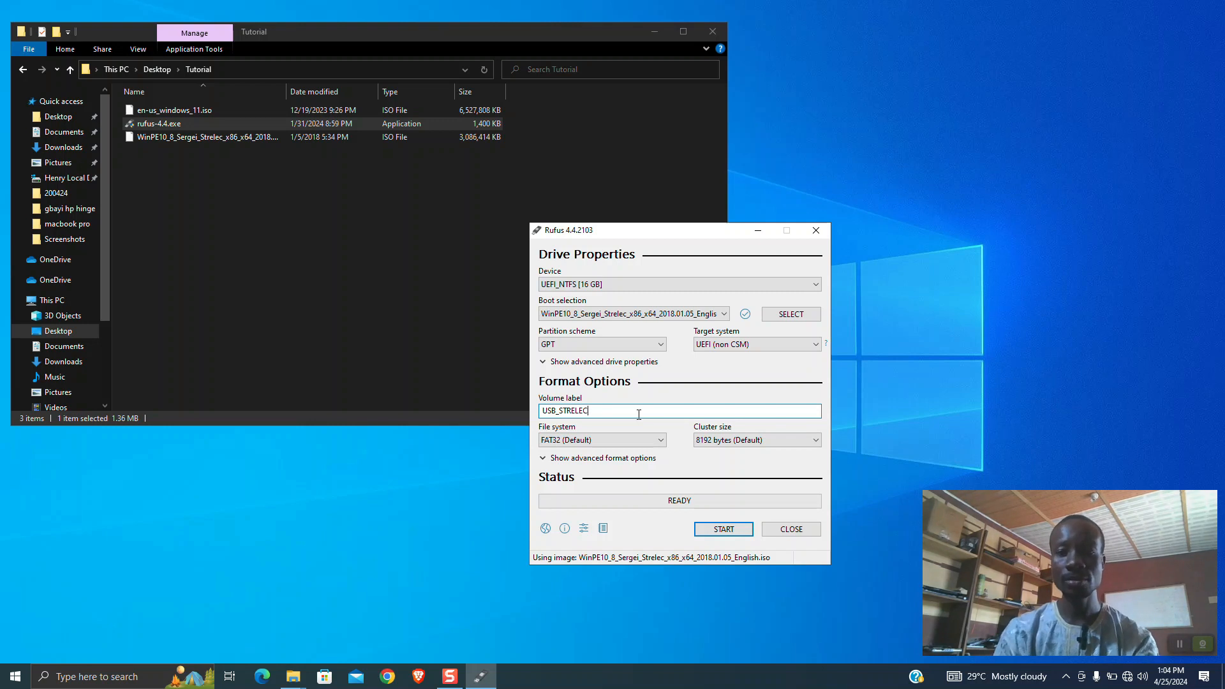
key("BackSpace")
key("BackSpace")
key("BackSpace")
key("BackSpace")
key("BackSpace")
key("BackSpace")
key("BackSpace")
key("BackSpace")
key("BackSpace")
key("BackSpace")
key("BackSpace")
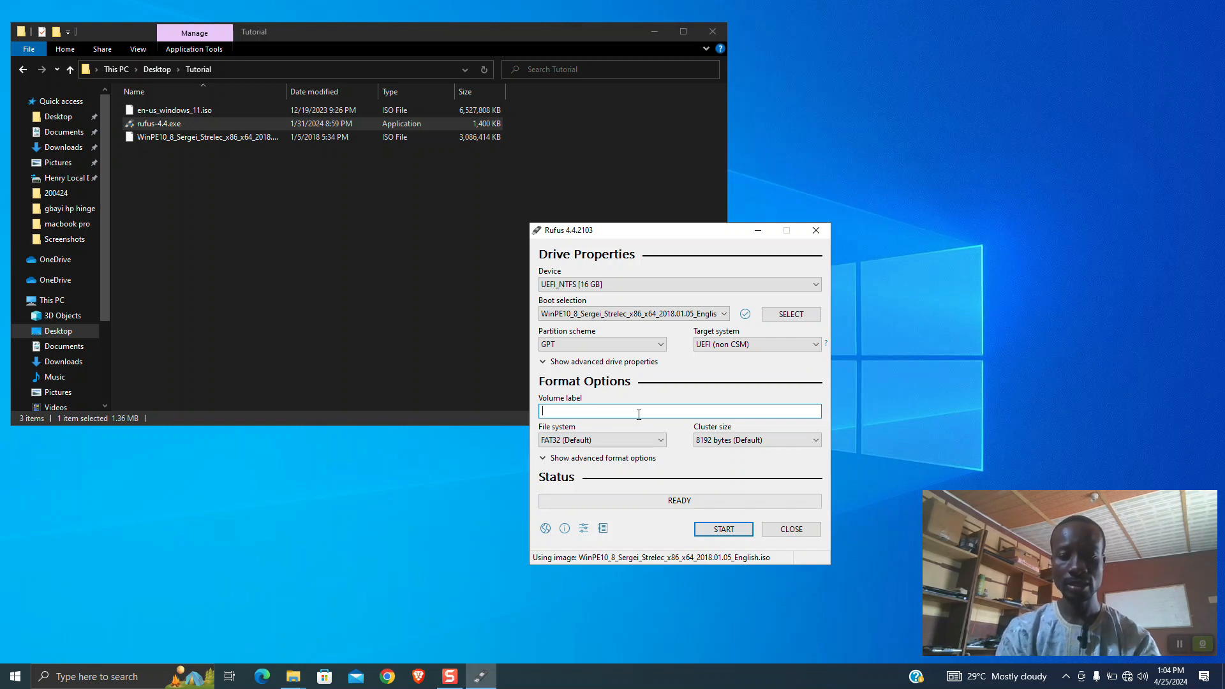
type("Sergei Strelec")
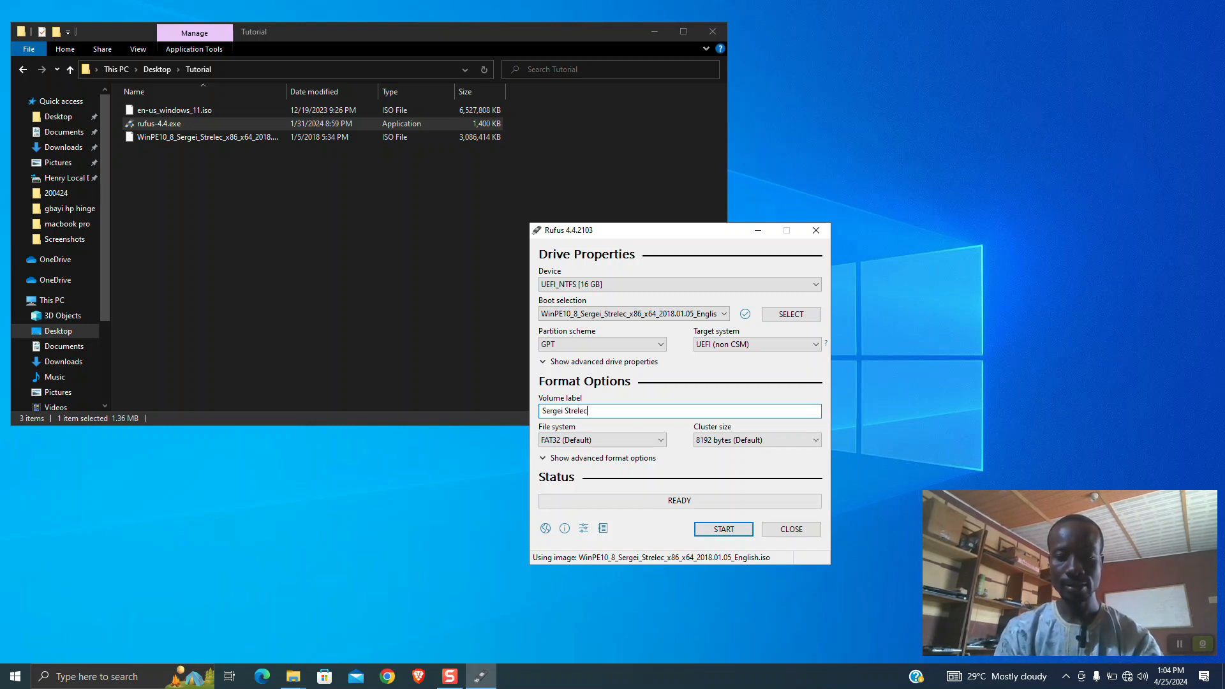
type("utorial")
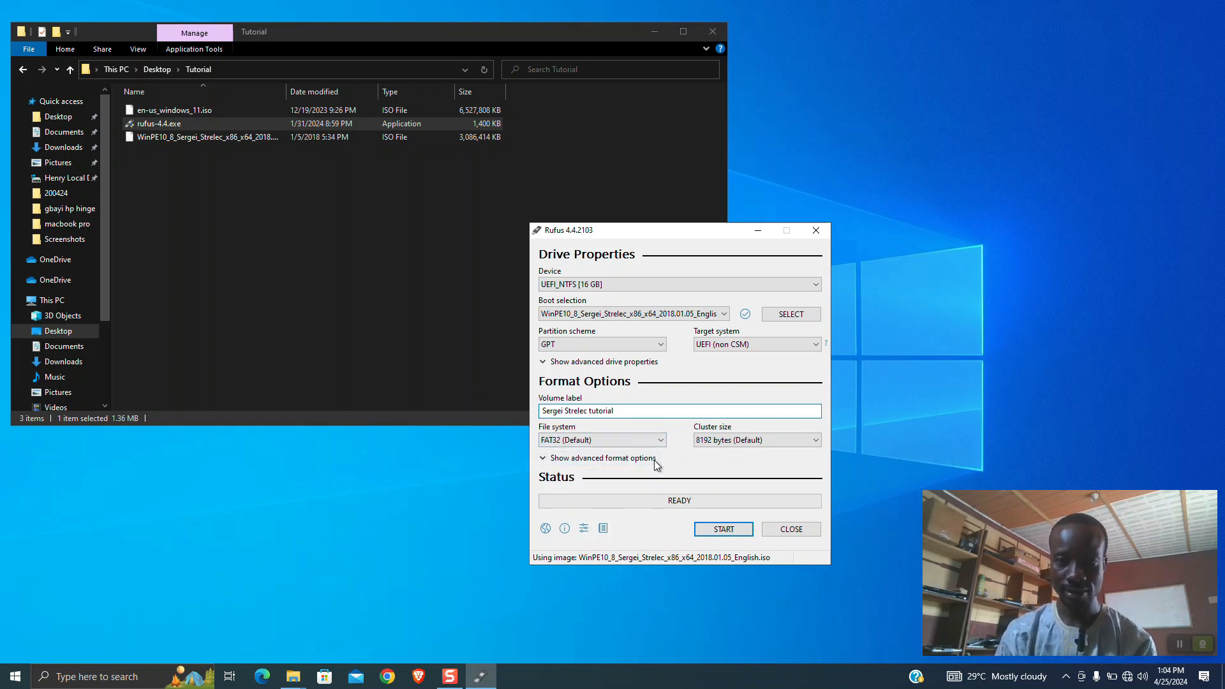
- Choose FAT32 (Default) as the file system and start writing the USB drive, accepting the erasure of its data
left_click(630, 446)
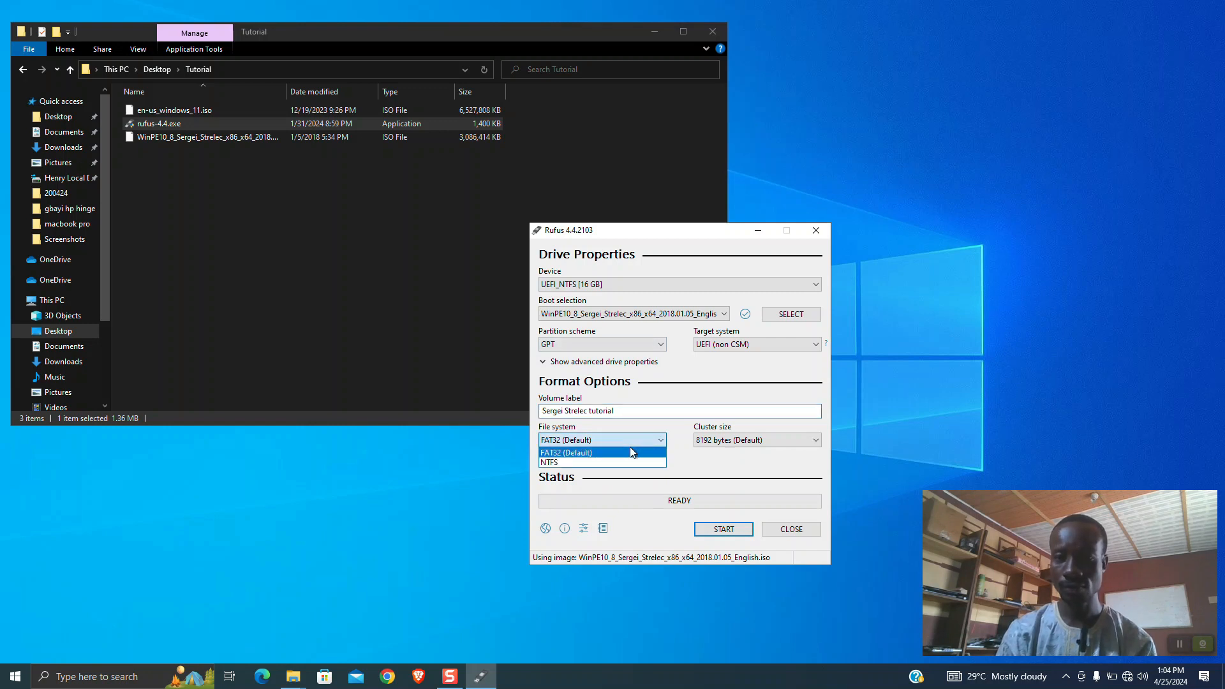
left_click(632, 452)
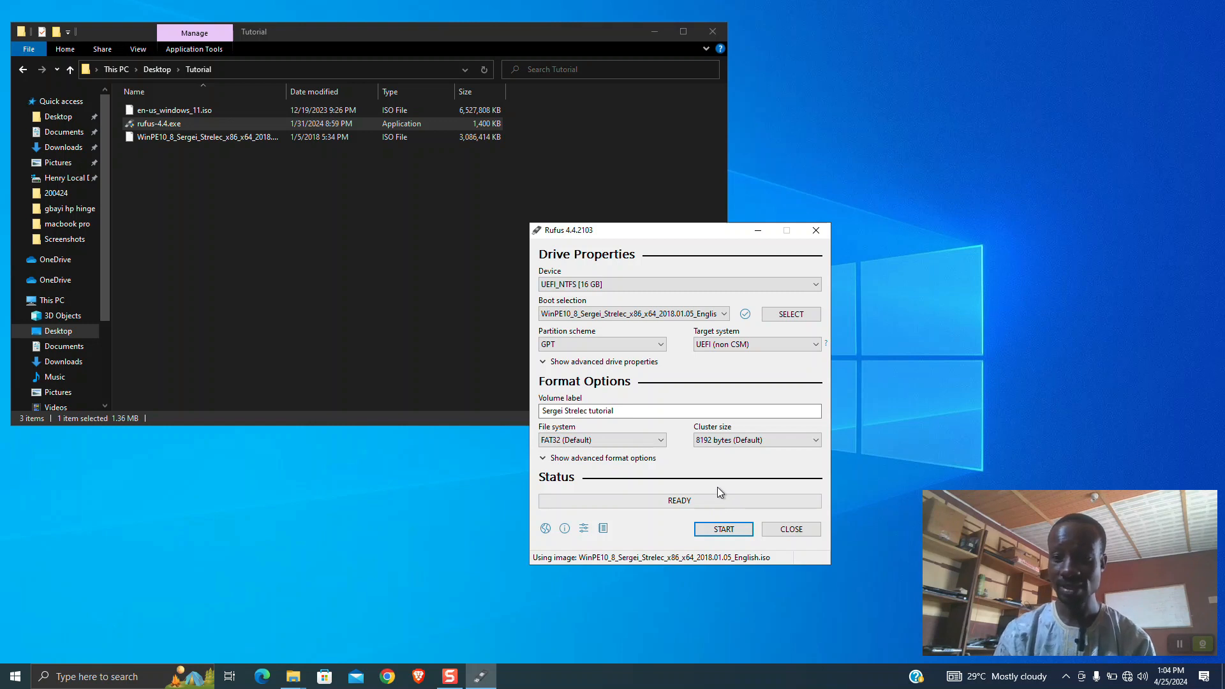
left_click(724, 529)
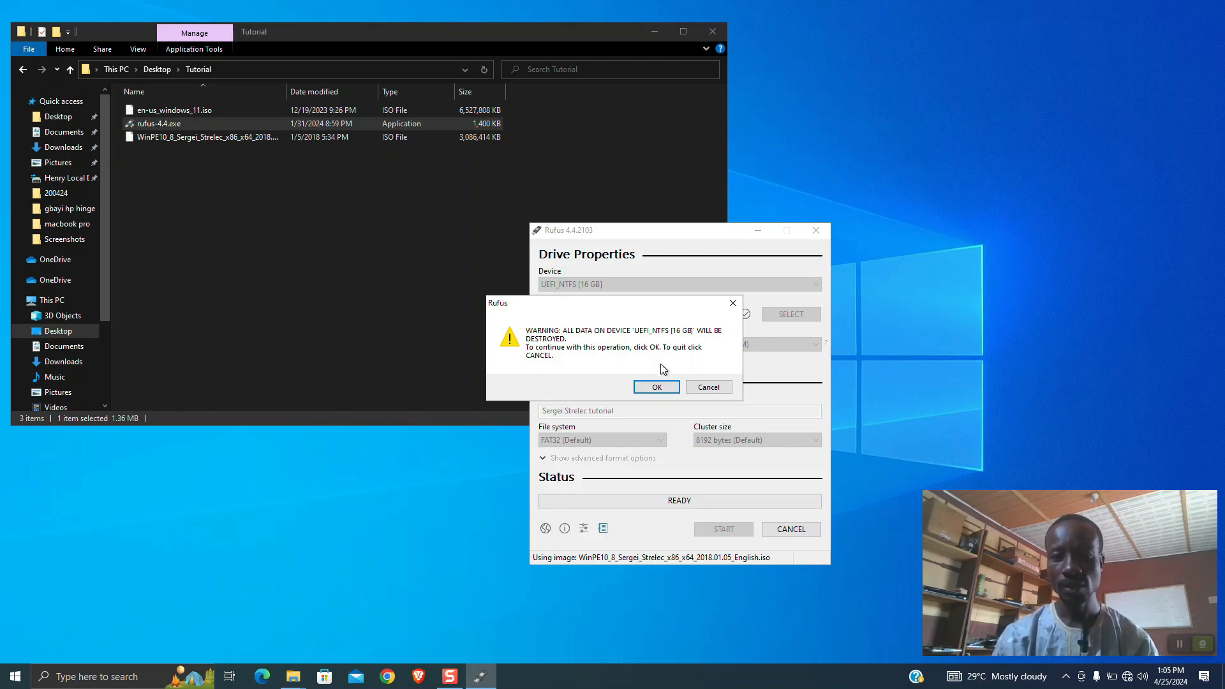
left_click(658, 387)
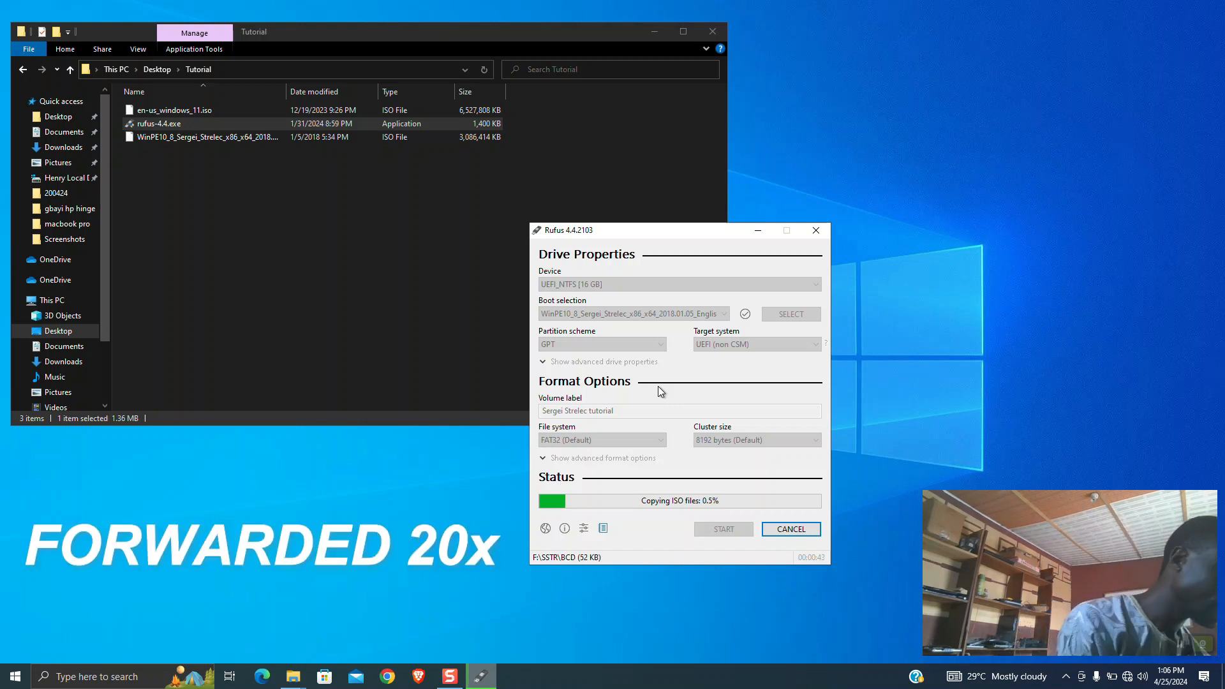
left_click(1202, 643)
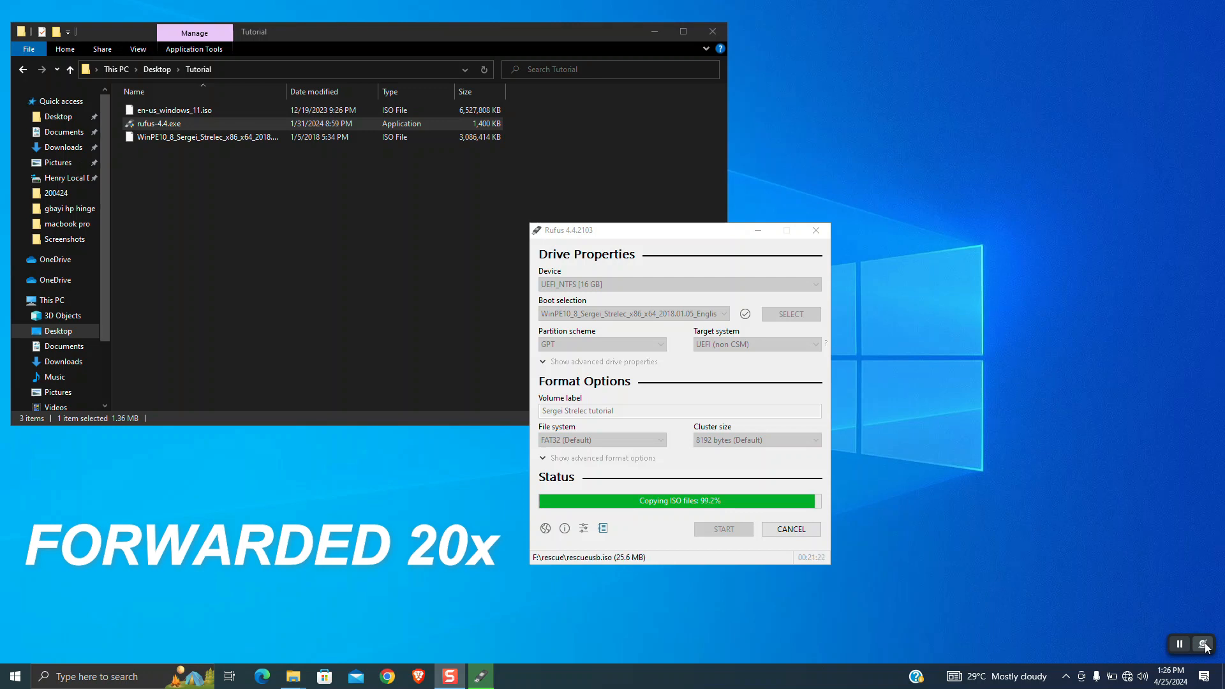
left_click(1203, 645)
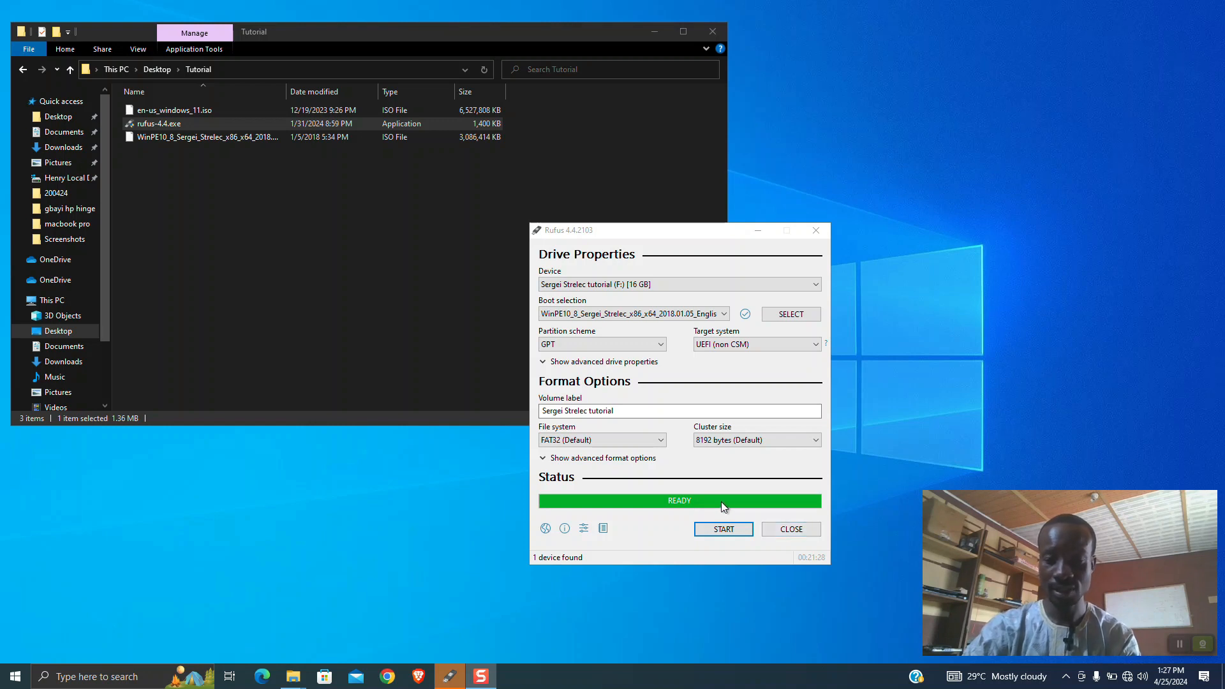
- Close Rufus and show This PC in a new File Explorer window
left_click(786, 534)
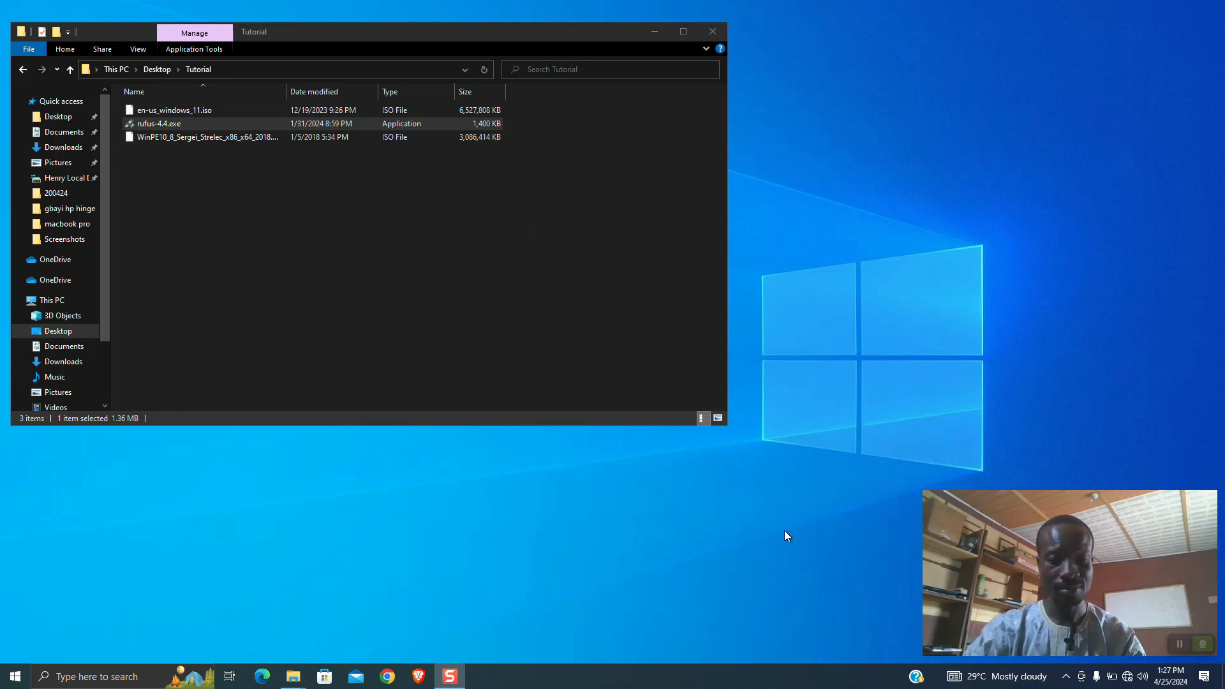
key("super+e")
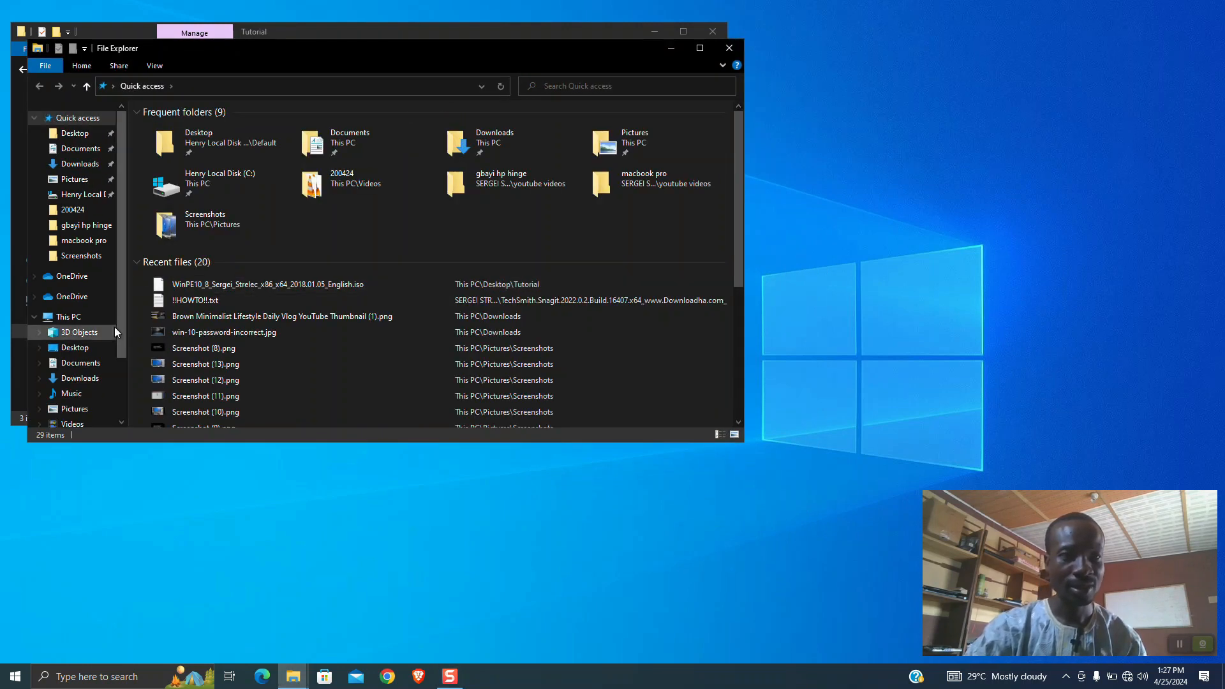
left_click(93, 315)
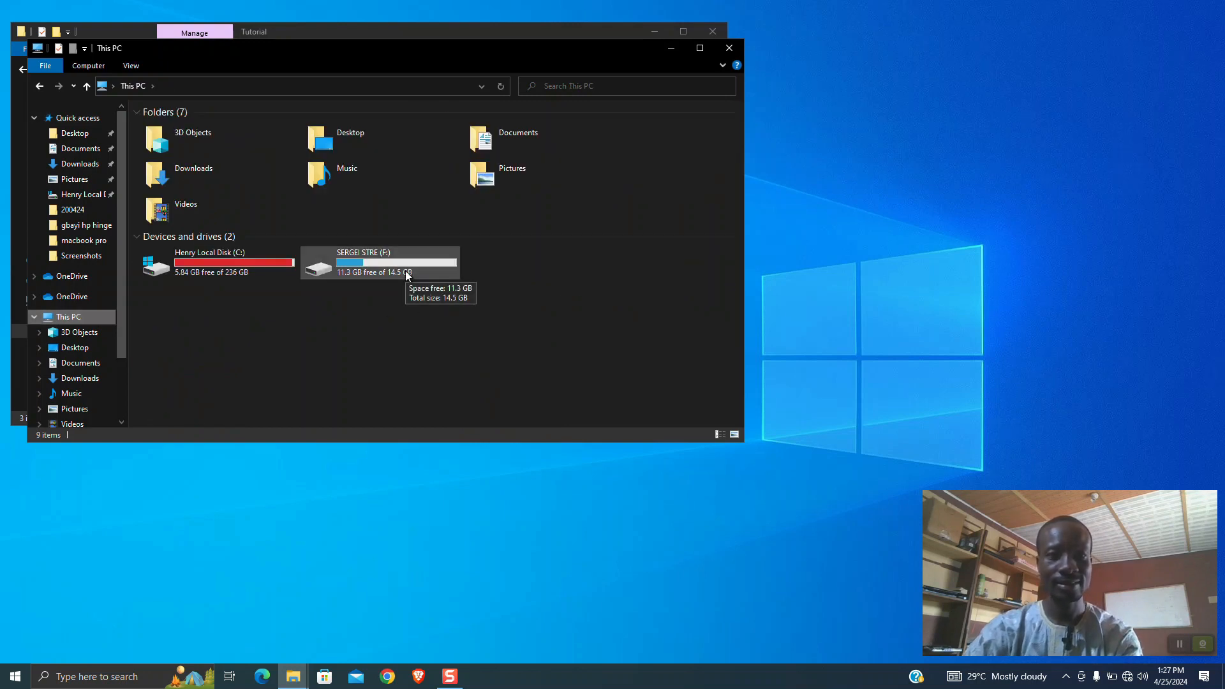
- Check the name of the SERGEI STRE (F:) drive, open it to inspect its files, and close the window
left_click(366, 263)
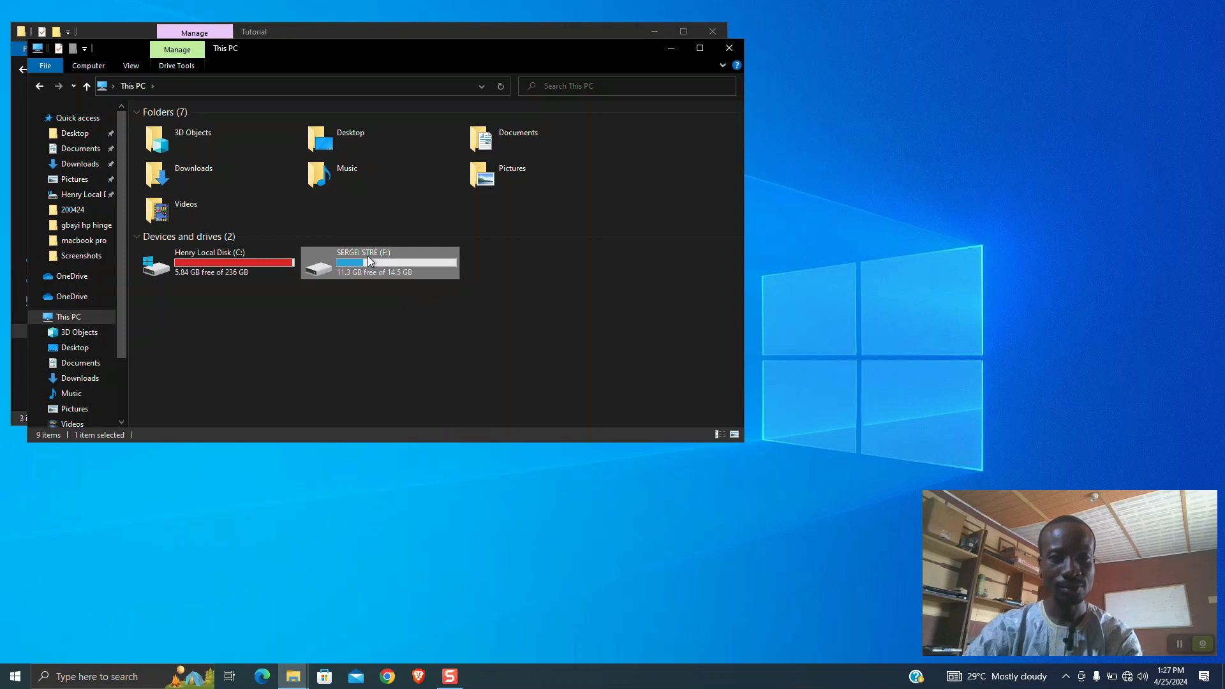
left_click(368, 256)
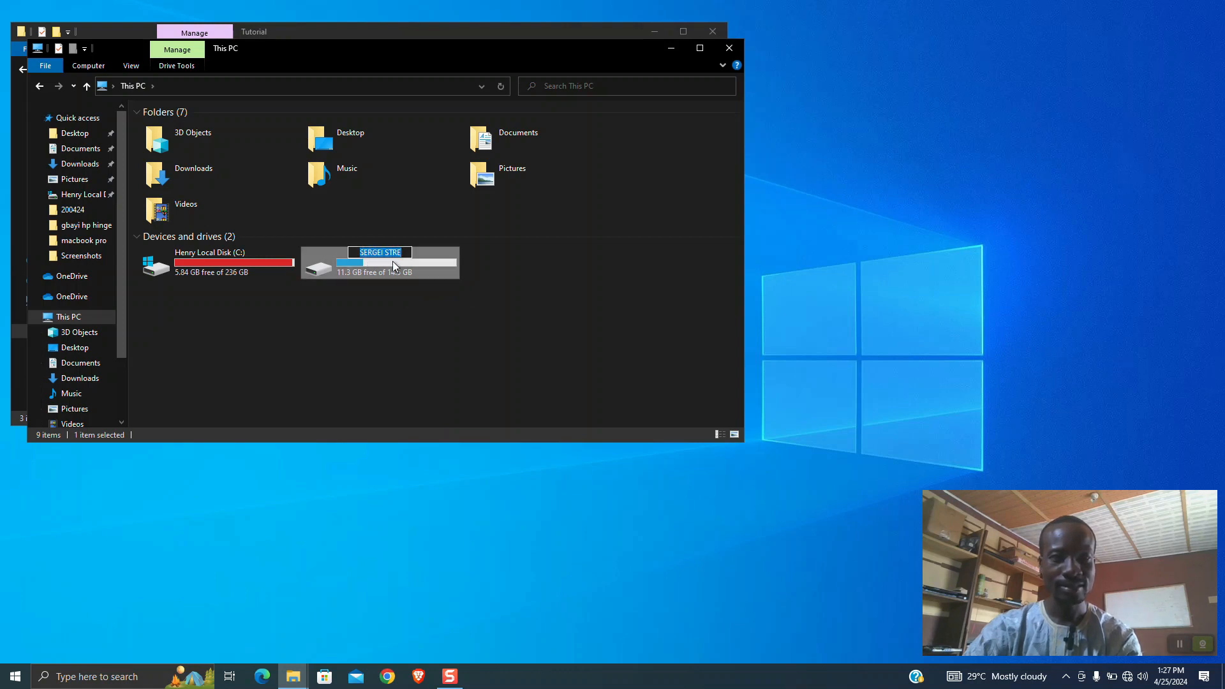
left_click(418, 296)
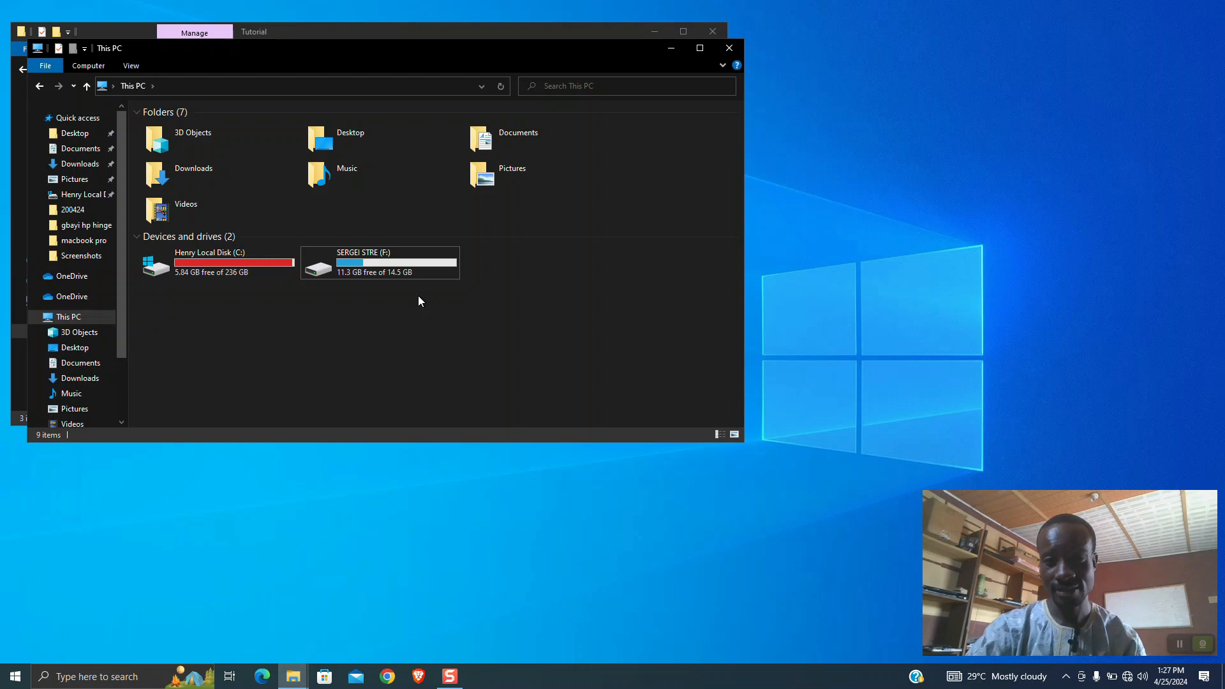
left_click(386, 260)
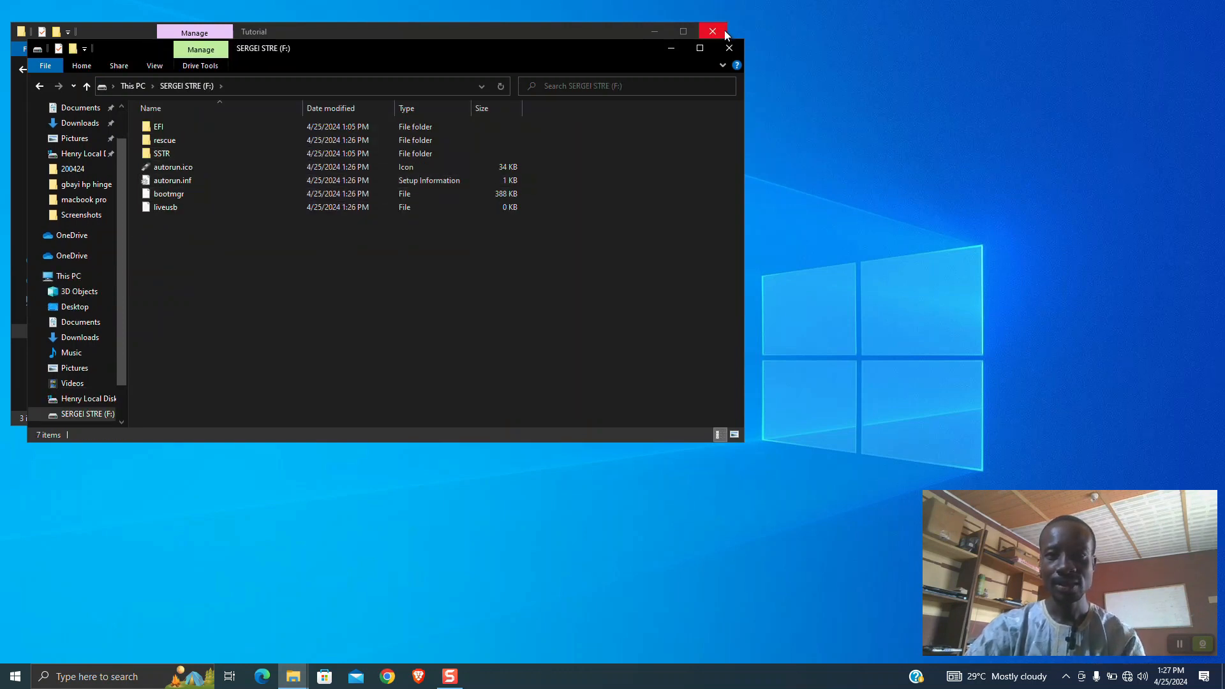
left_click(729, 48)
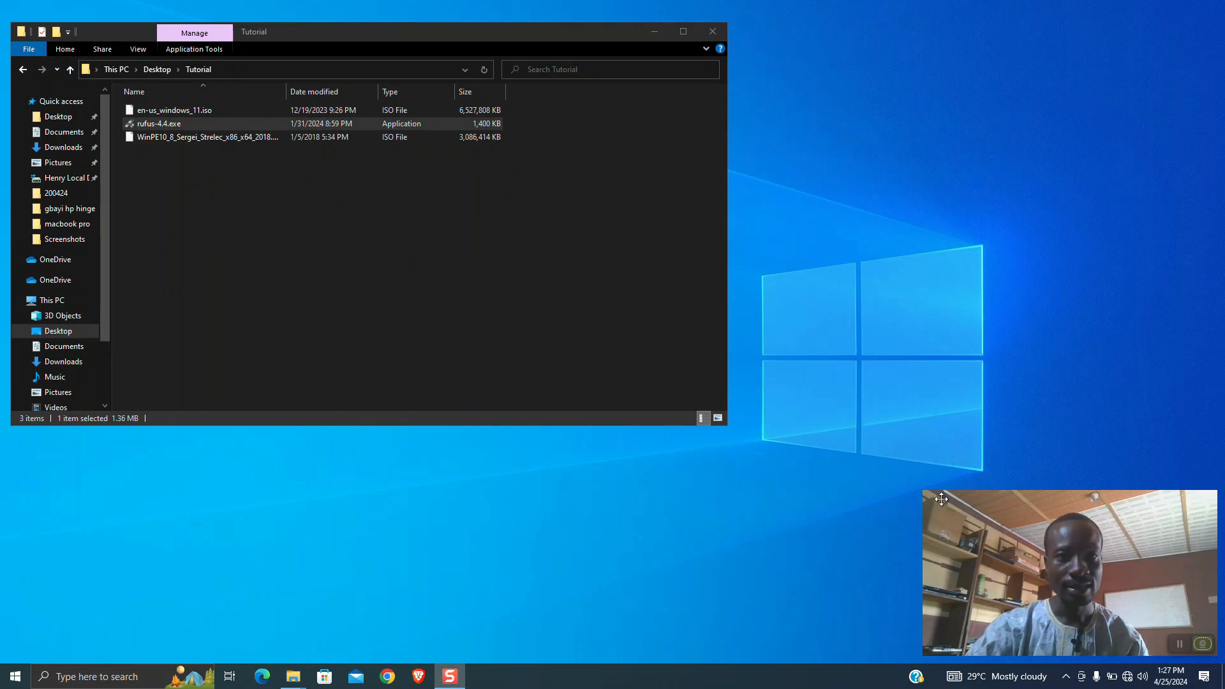
- Go to This PC in the remaining File Explorer window and eject the SERGEI STRE (F:) drive
left_click(69, 299)
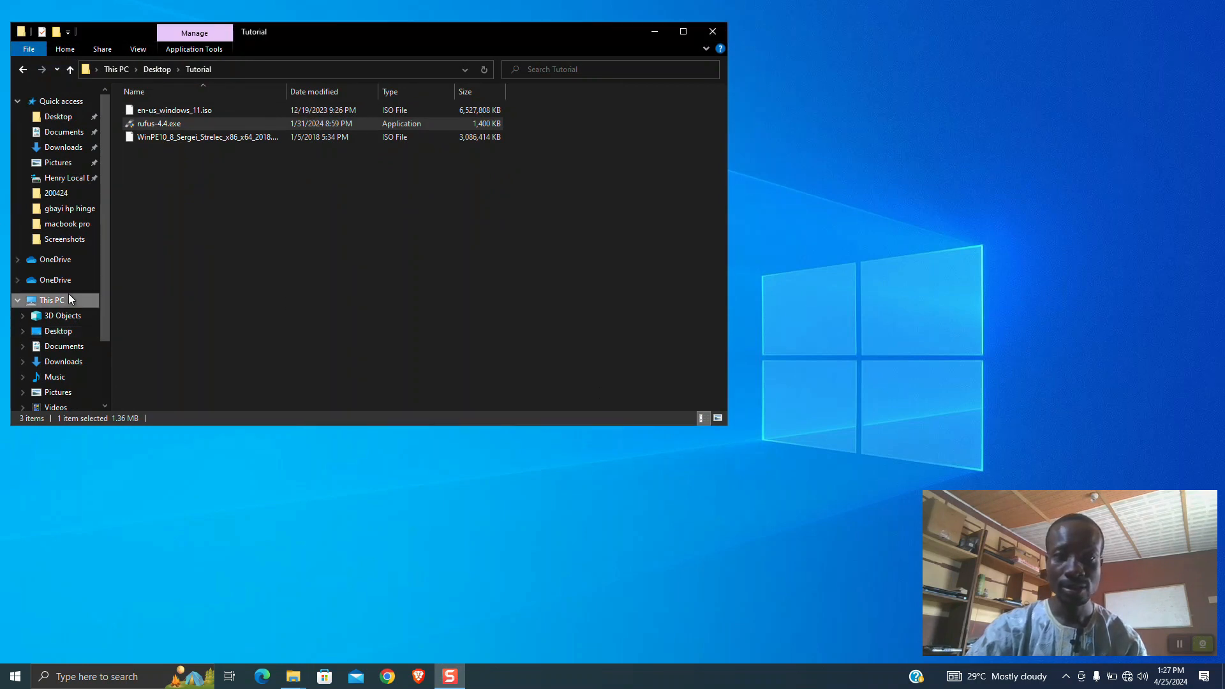
left_click(402, 254)
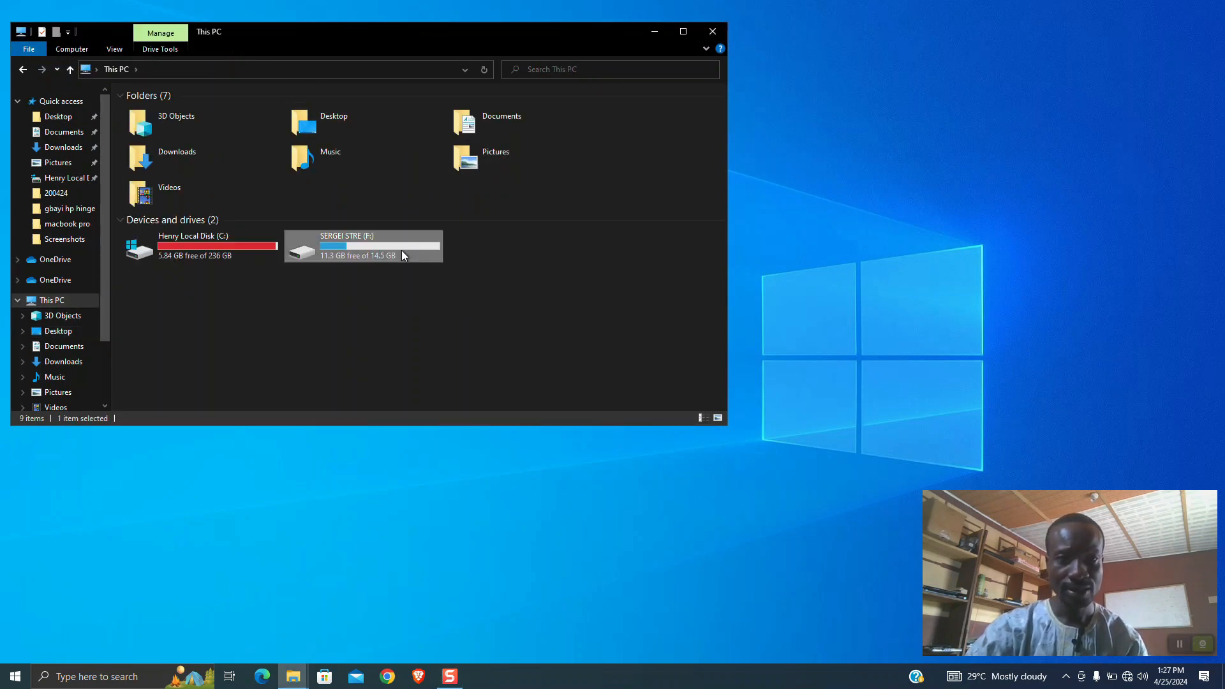
right_click(402, 256)
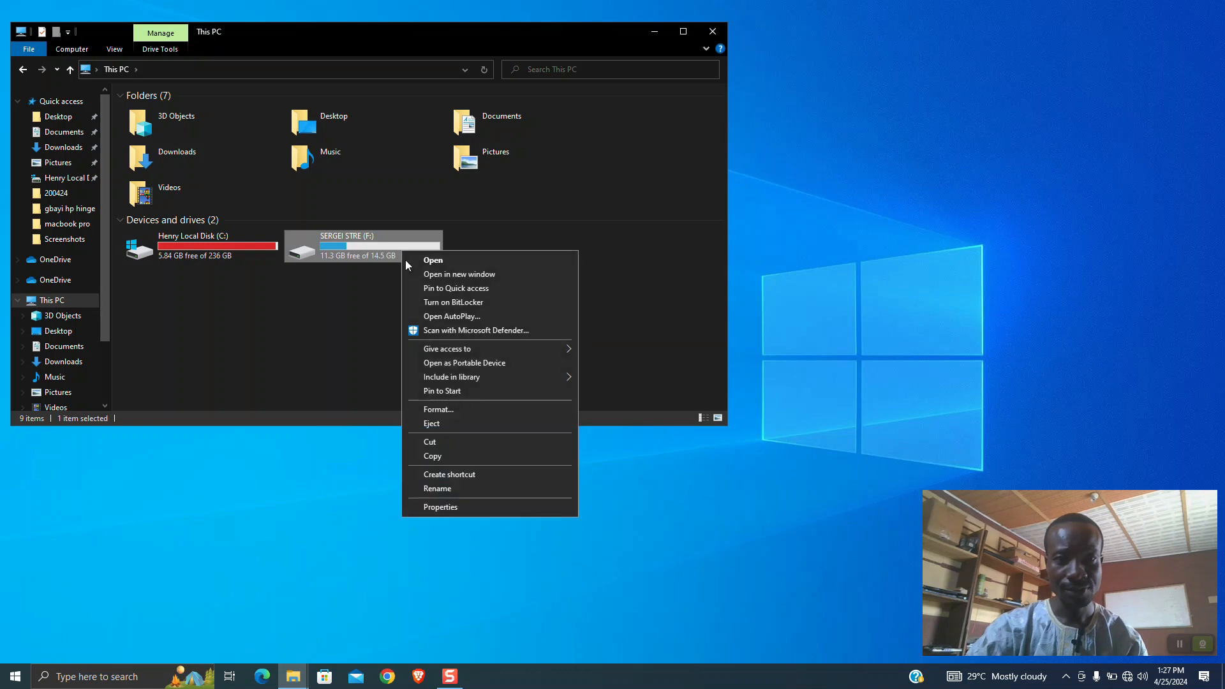
left_click(455, 423)
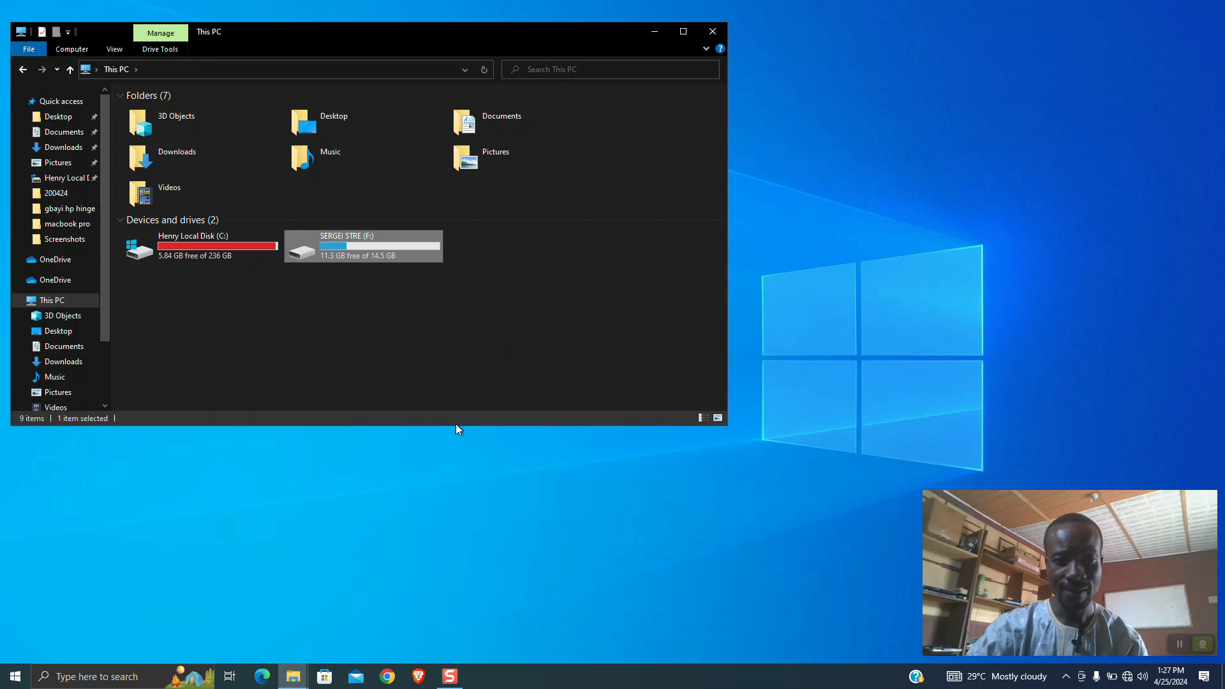